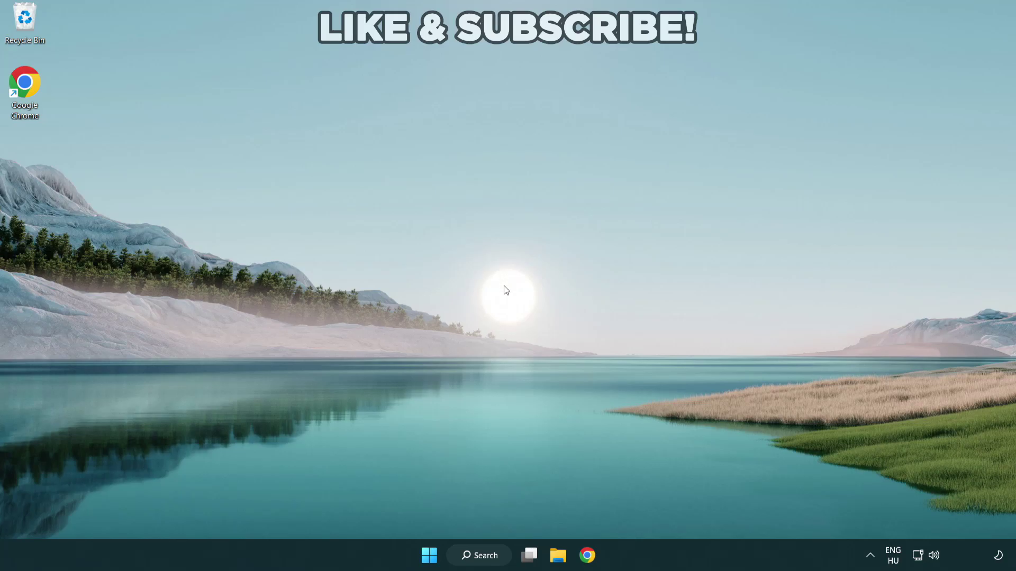
Bring up the Windows Search panel from the taskbar.
click(484, 559)
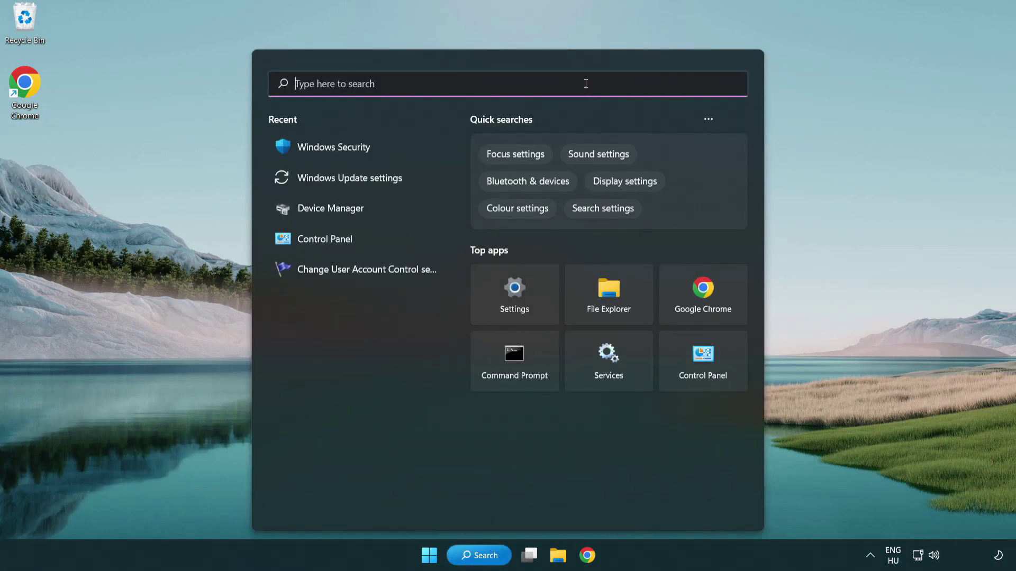
text(devic)
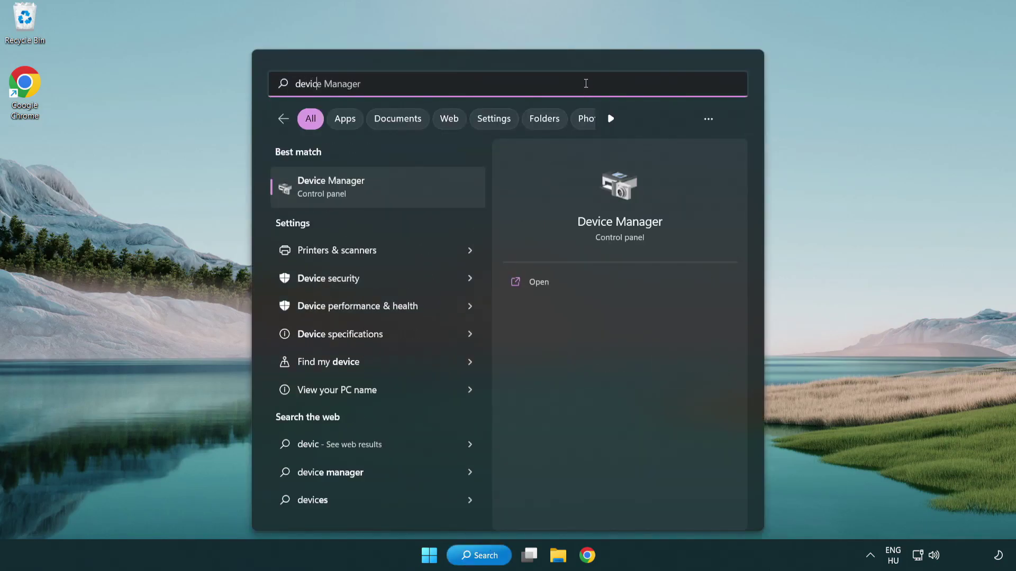
text(e manager)
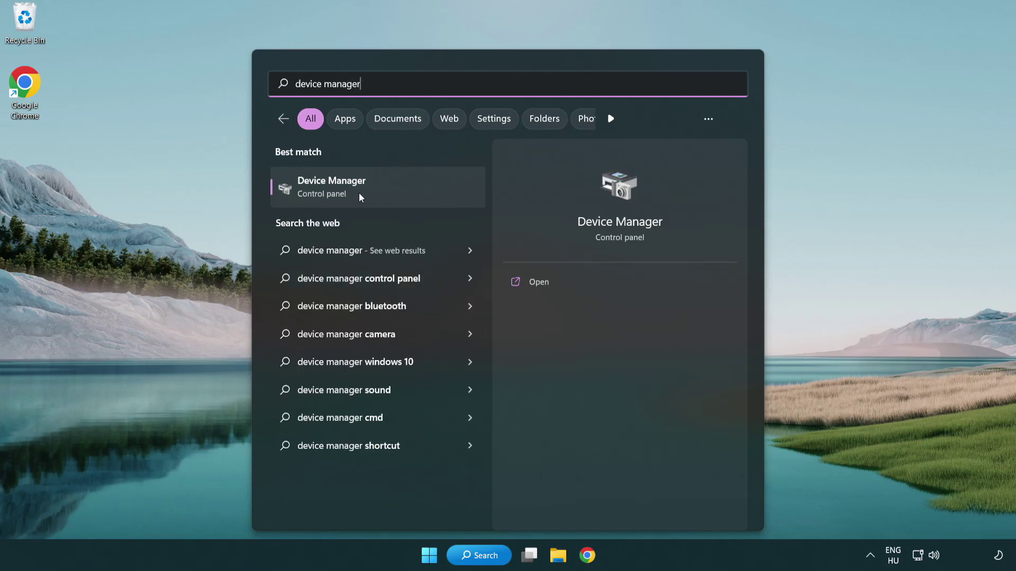
Launch Device Manager from the results and centre its window.
click(405, 191)
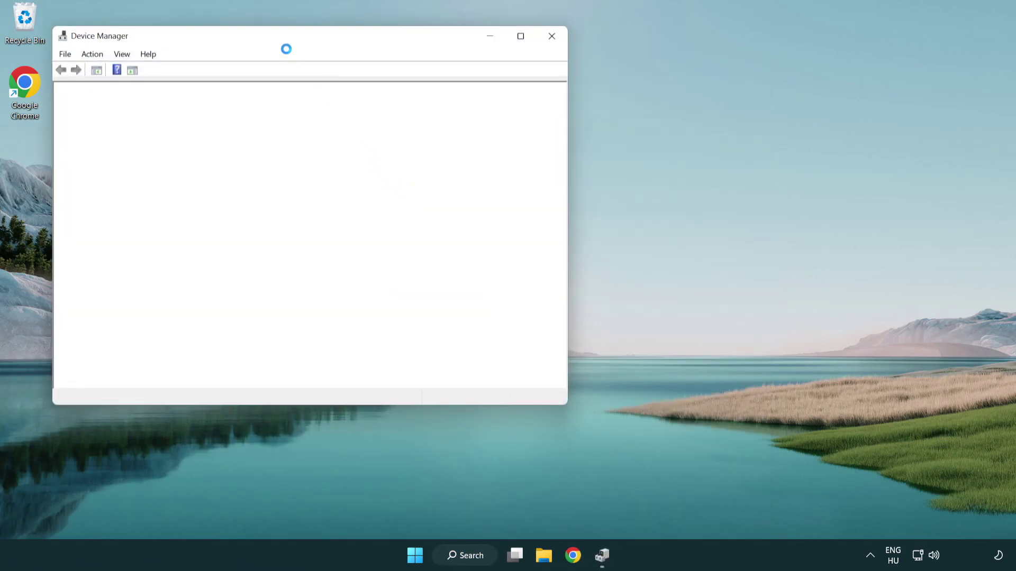
drag(277, 40, 447, 102)
Under Display adapters, start Update driver for the VMware SVGA 3D adapter.
click(250, 212)
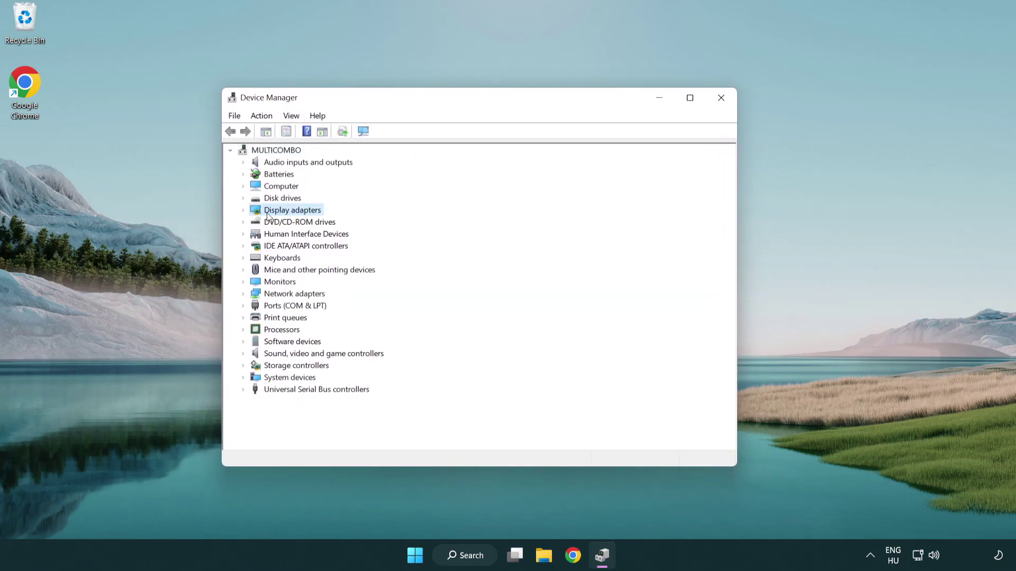
click(243, 210)
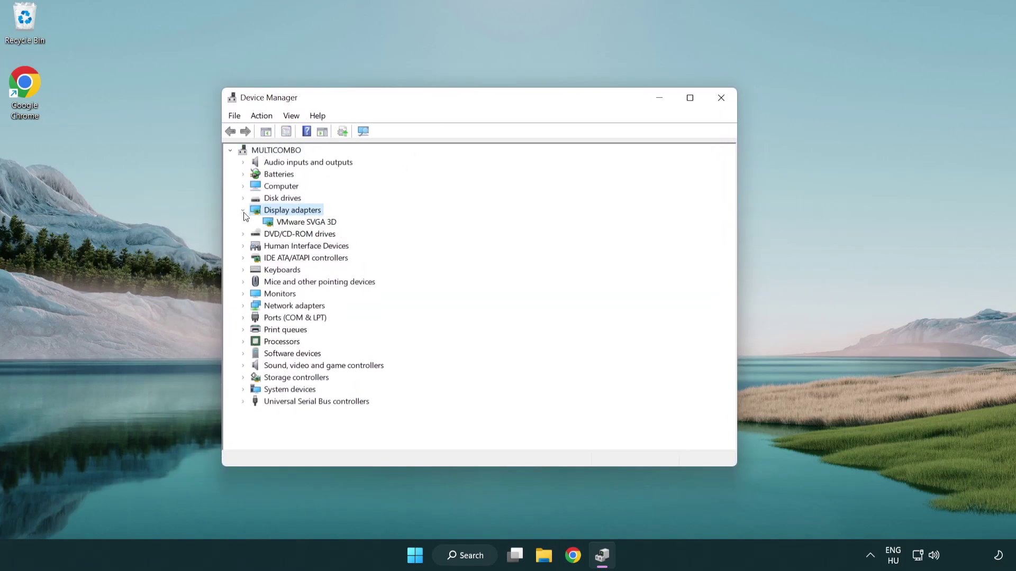
click(280, 225)
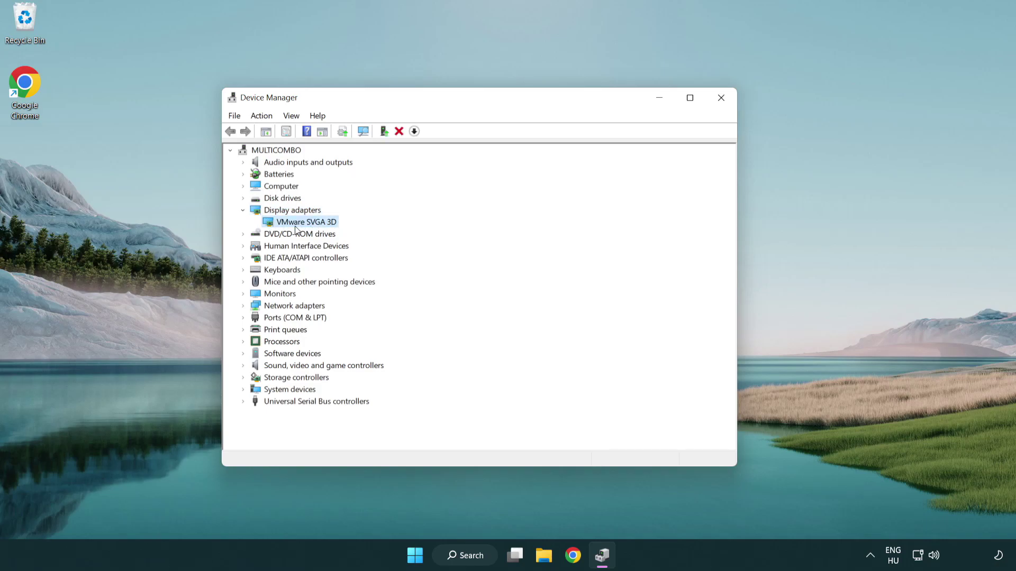
right_click(302, 225)
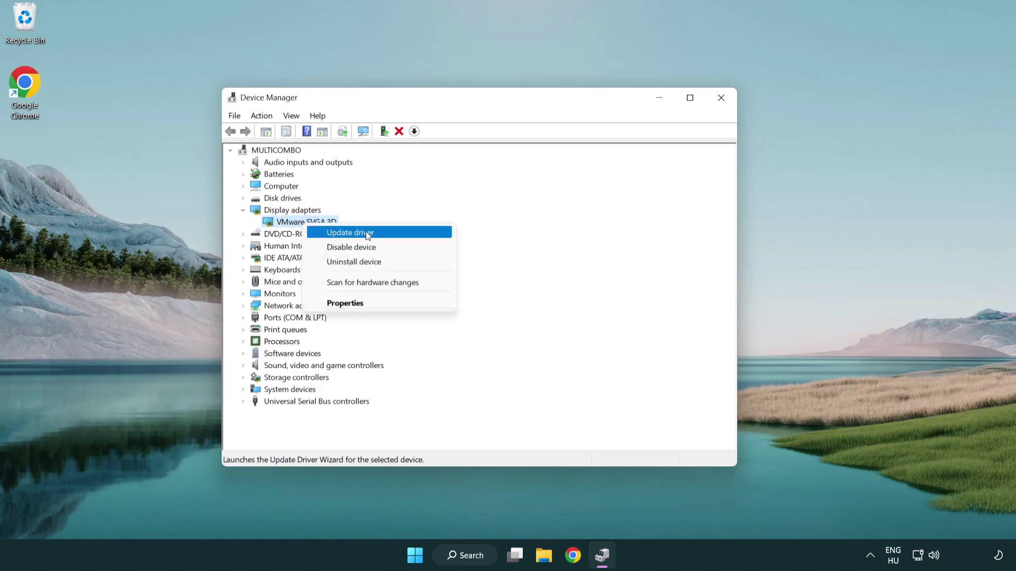
click(400, 231)
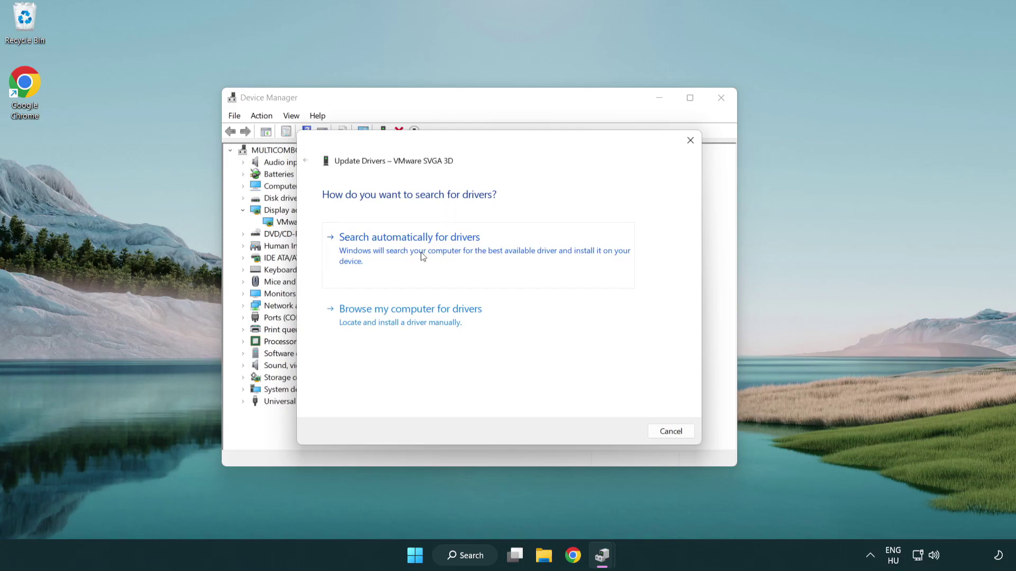
Search automatically for drivers, accept the best-driver-installed result and close Device Manager.
click(446, 251)
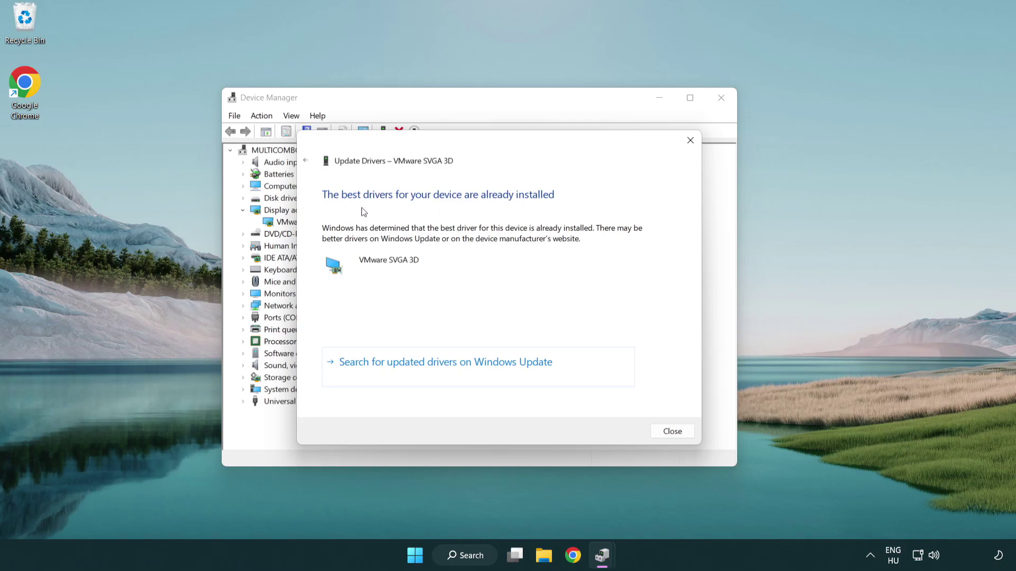
click(674, 435)
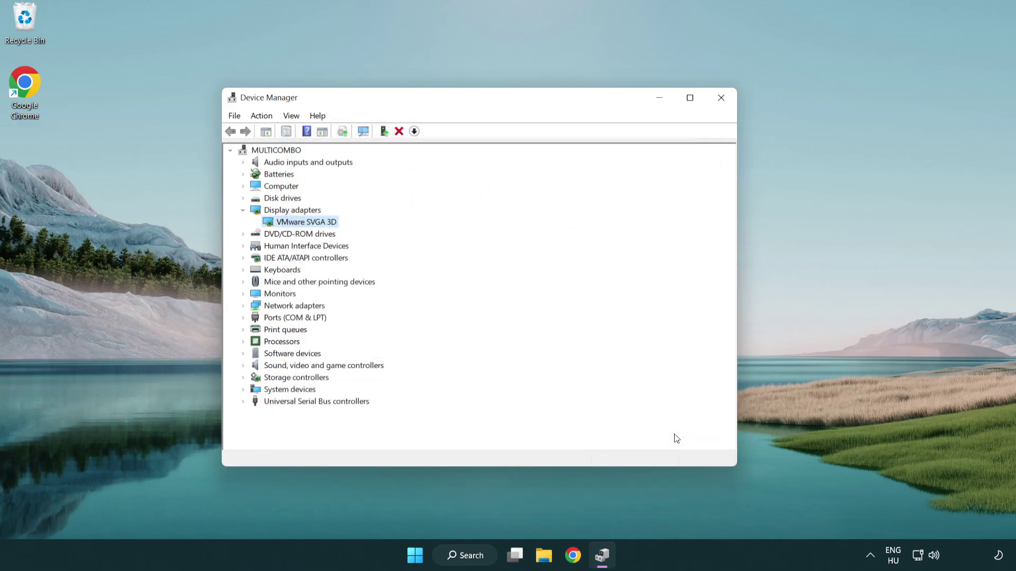
click(722, 98)
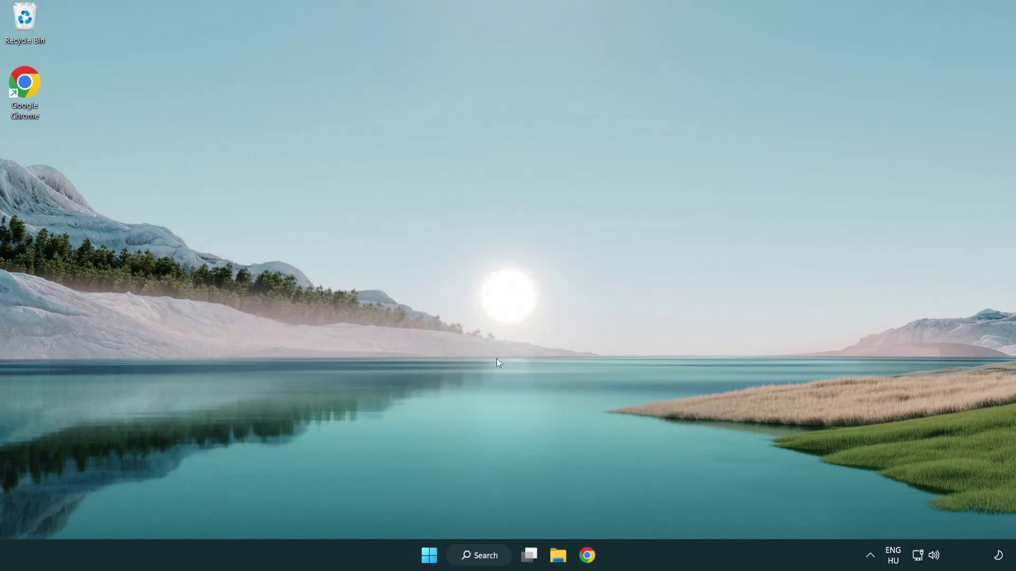
Search for 'update' and open the Windows Update settings result.
click(490, 559)
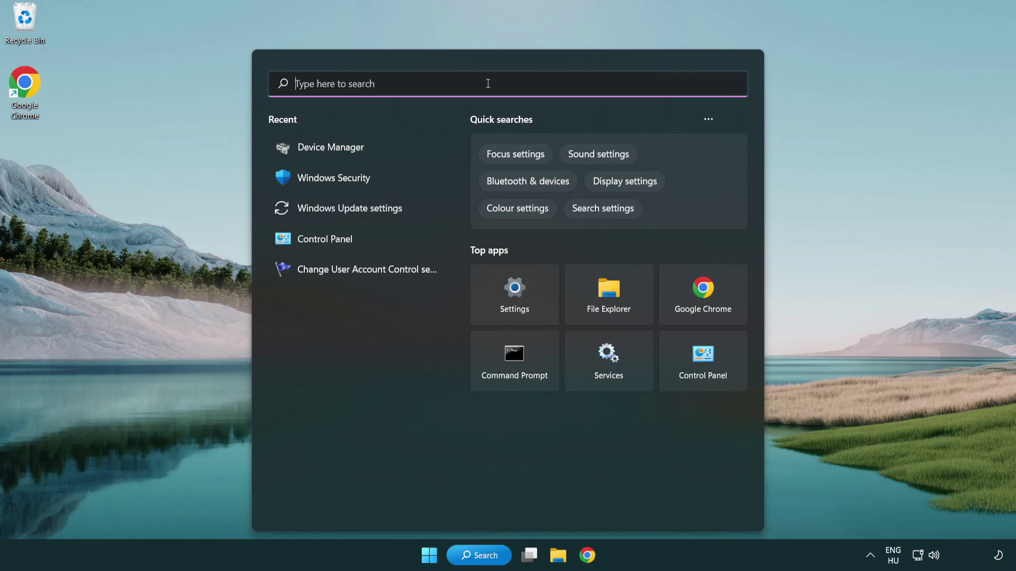
text(update)
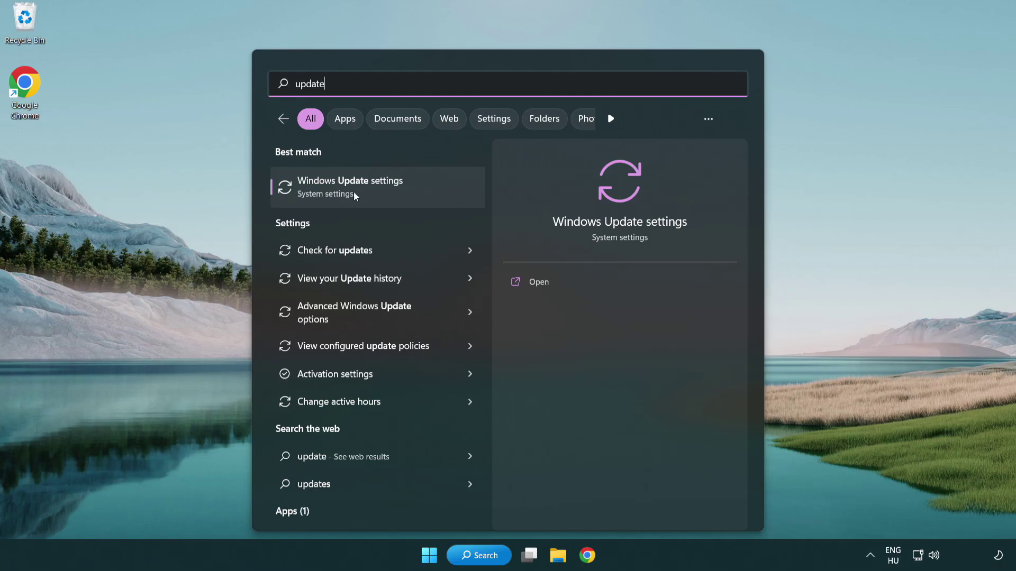
click(395, 191)
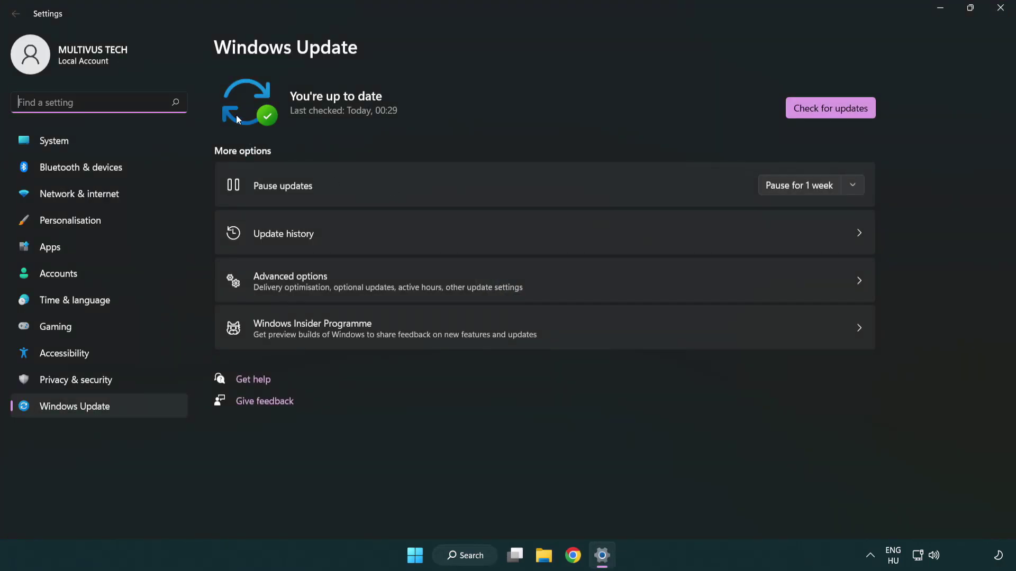
Check for updates, confirm 'You're up to date' and close Settings.
click(853, 113)
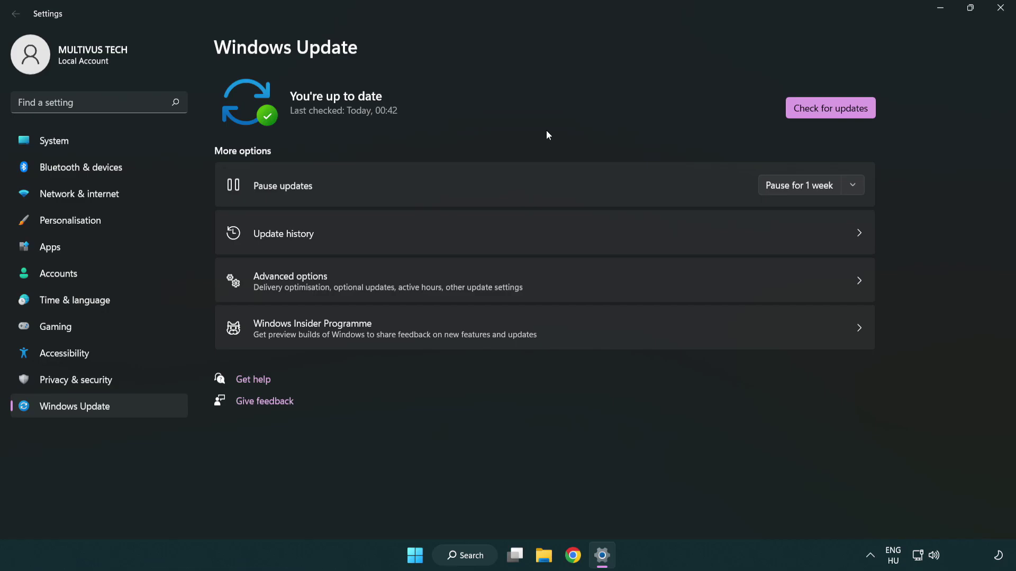
click(997, 7)
click(84, 94)
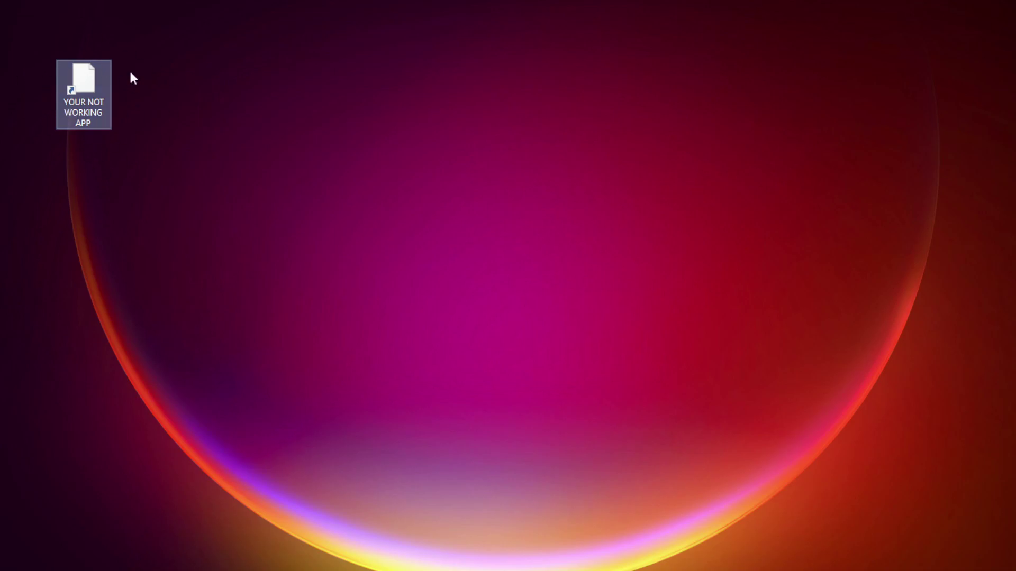
Open Properties for the YOUR NOT WORKING APP shortcut and centre the dialog.
right_click(82, 75)
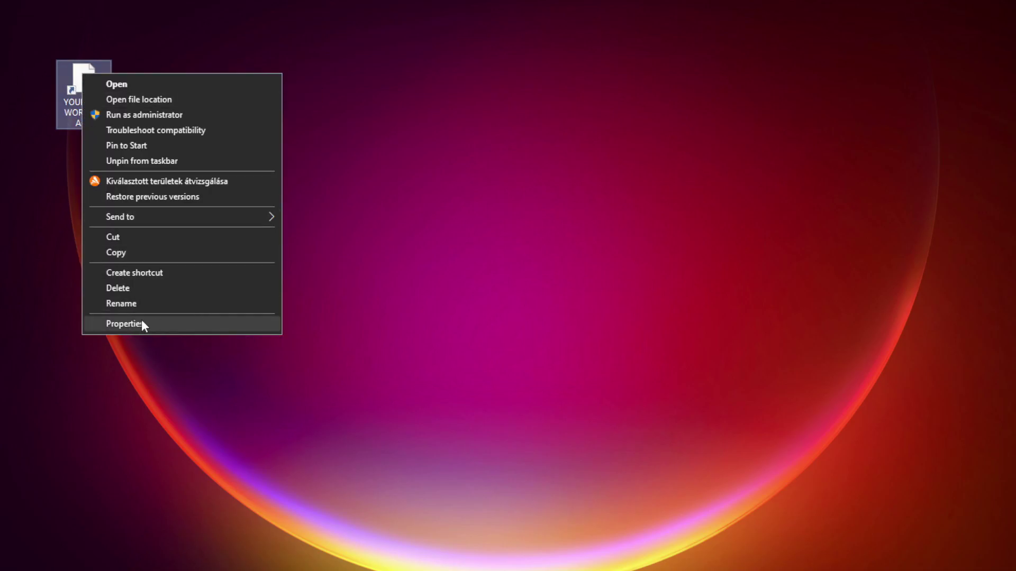
click(203, 323)
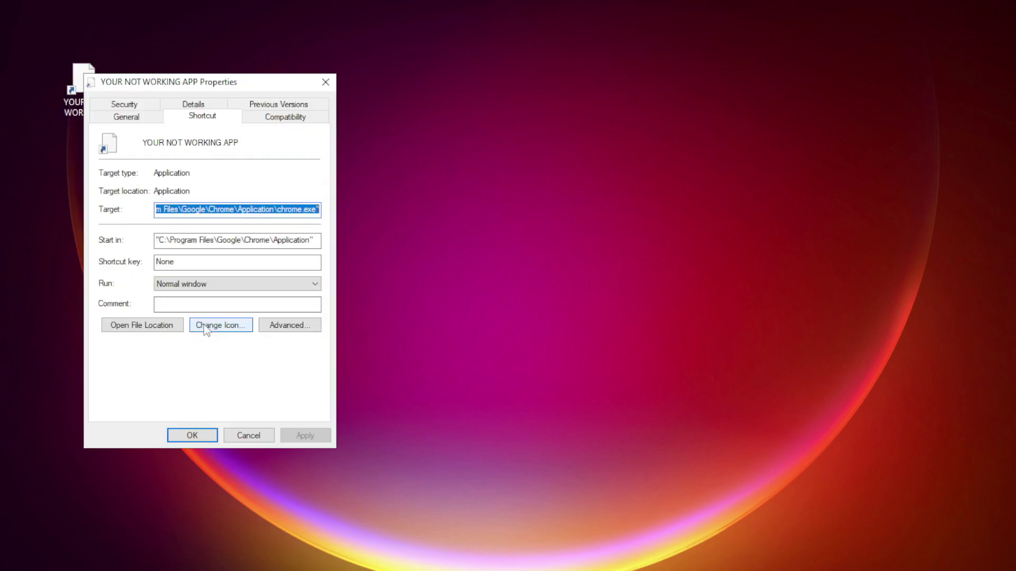
mouse_move(221, 79)
mouse_down()
mouse_move(412, 77)
mouse_move(511, 110)
mouse_up()
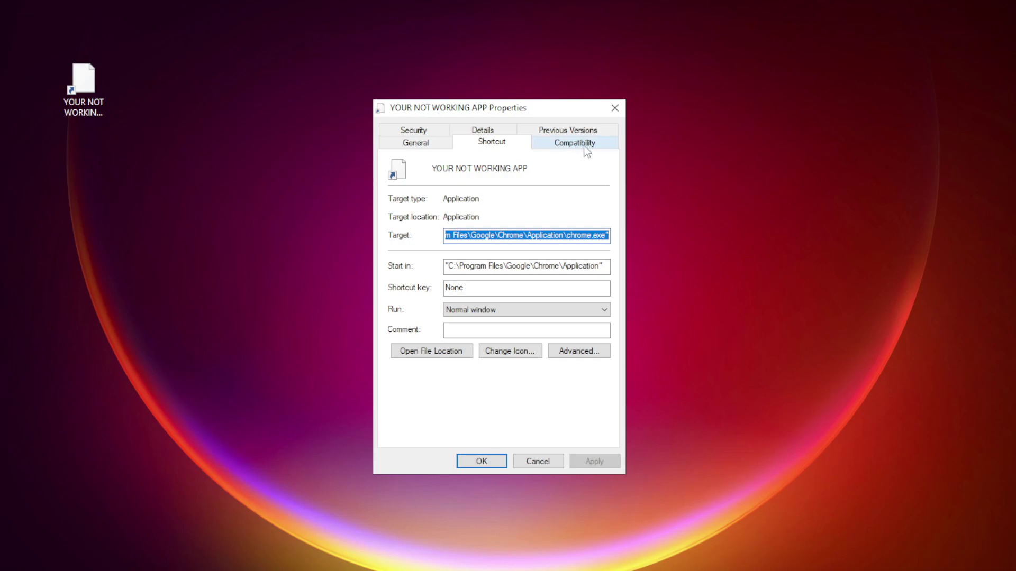
Enable compatibility mode for the app with Windows 8 as the target version.
click(597, 150)
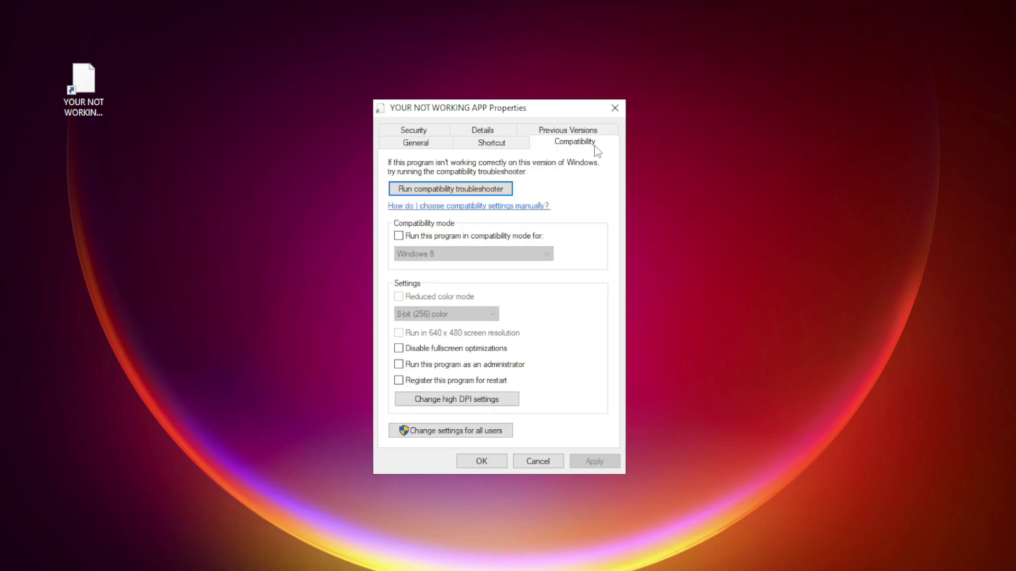
click(410, 238)
click(449, 255)
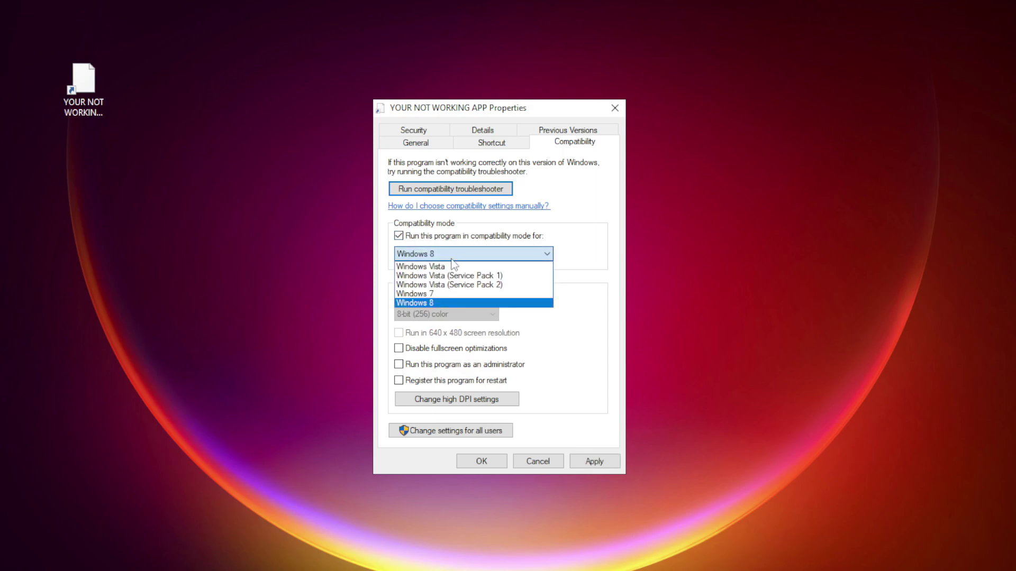
click(445, 306)
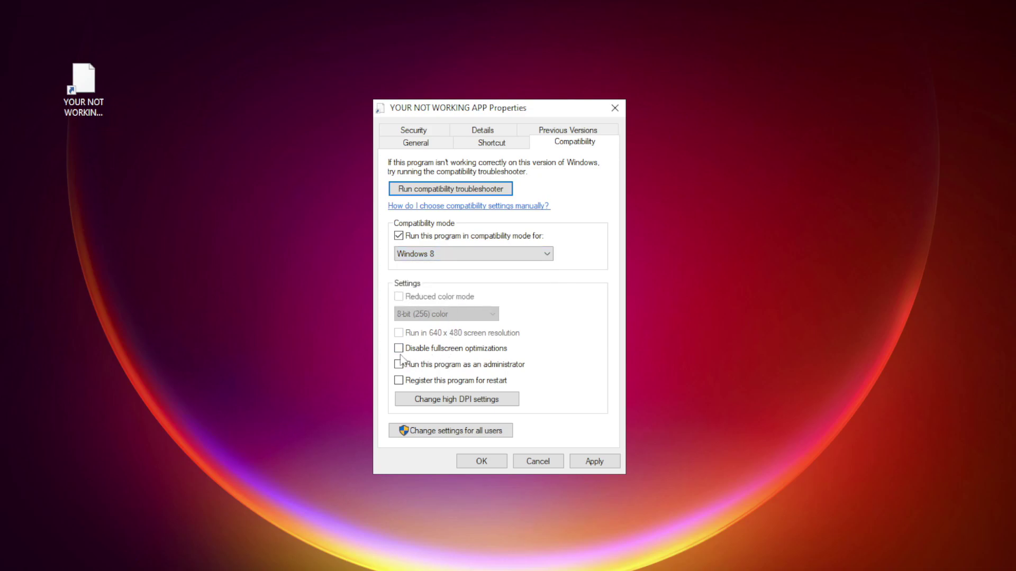
Disable fullscreen optimizations, set Run as administrator, apply and confirm the settings.
click(444, 352)
click(431, 369)
click(594, 461)
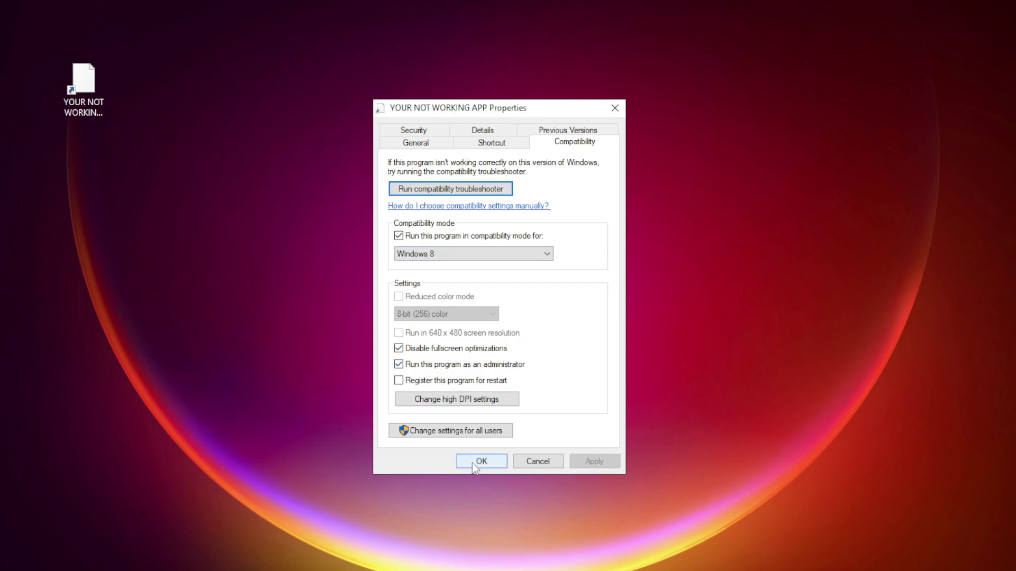
click(479, 464)
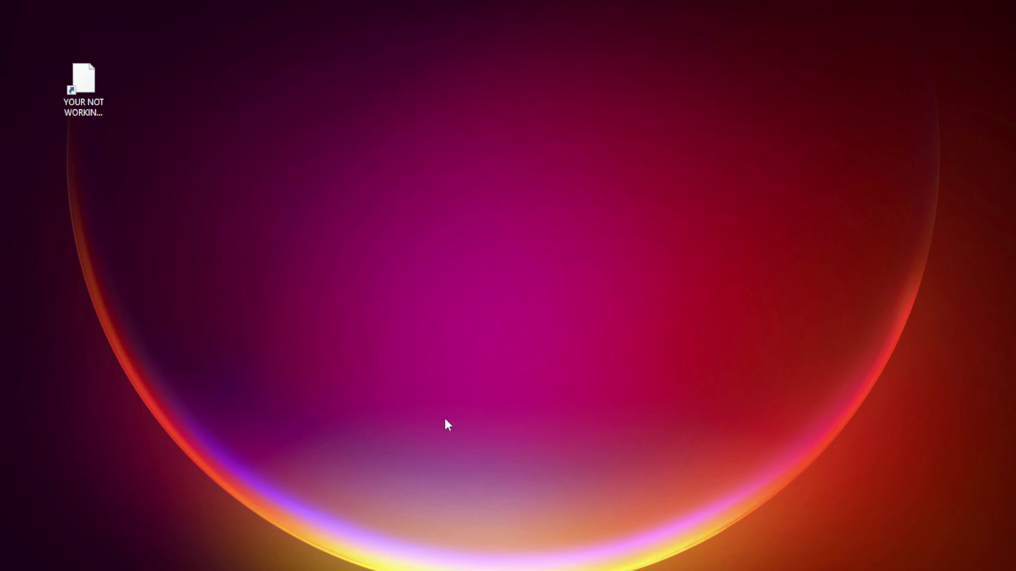
Bring up the Win+X quick-link menu of system tools from the Start button.
click(77, 90)
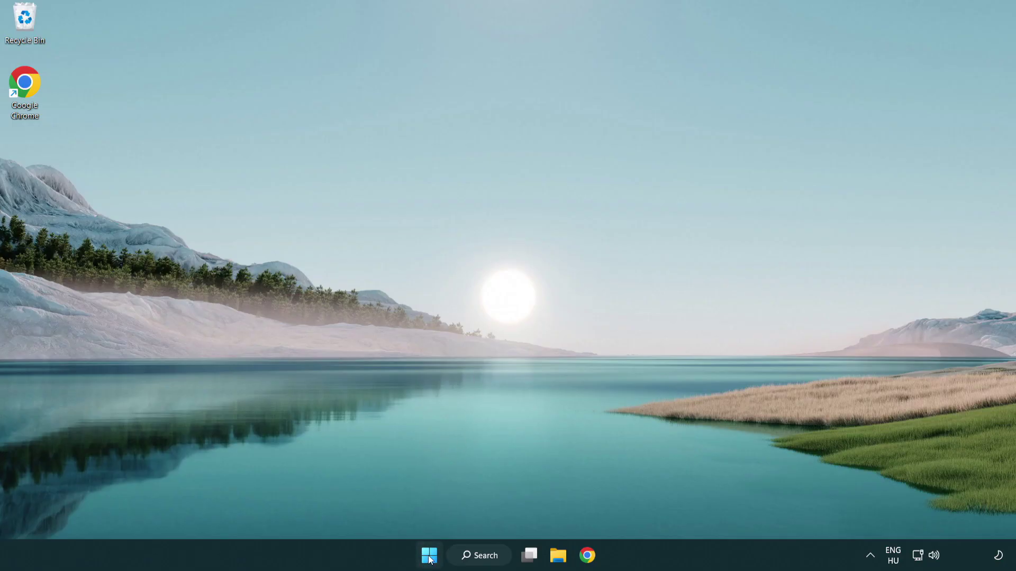
right_click(429, 560)
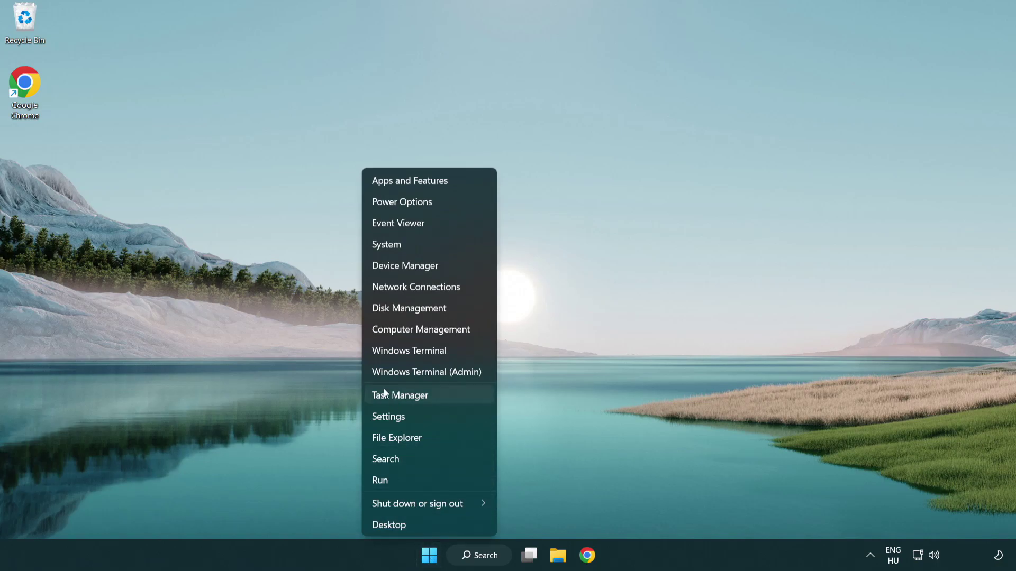
Launch Task Manager and show its list of startup apps.
click(449, 396)
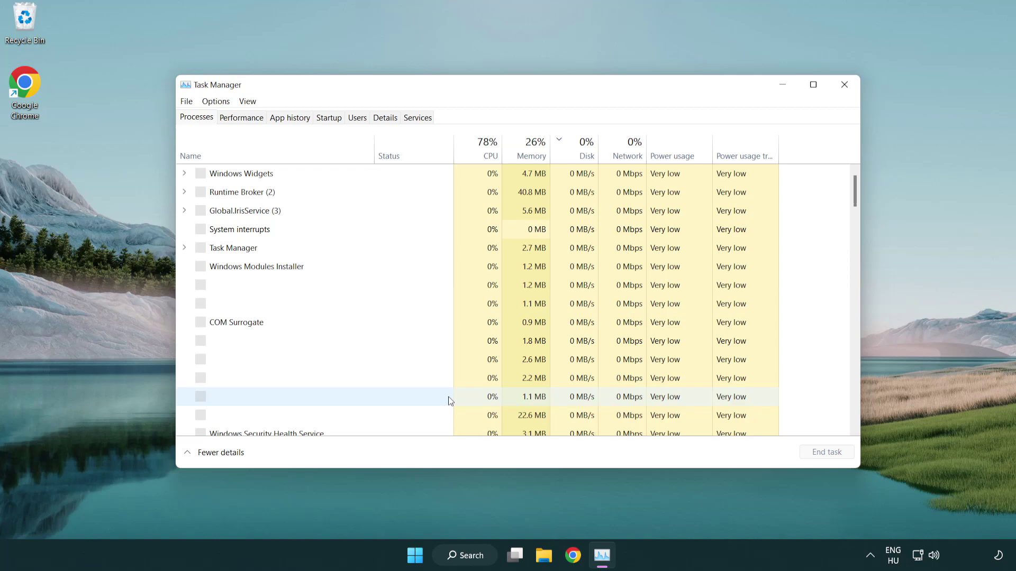
click(332, 121)
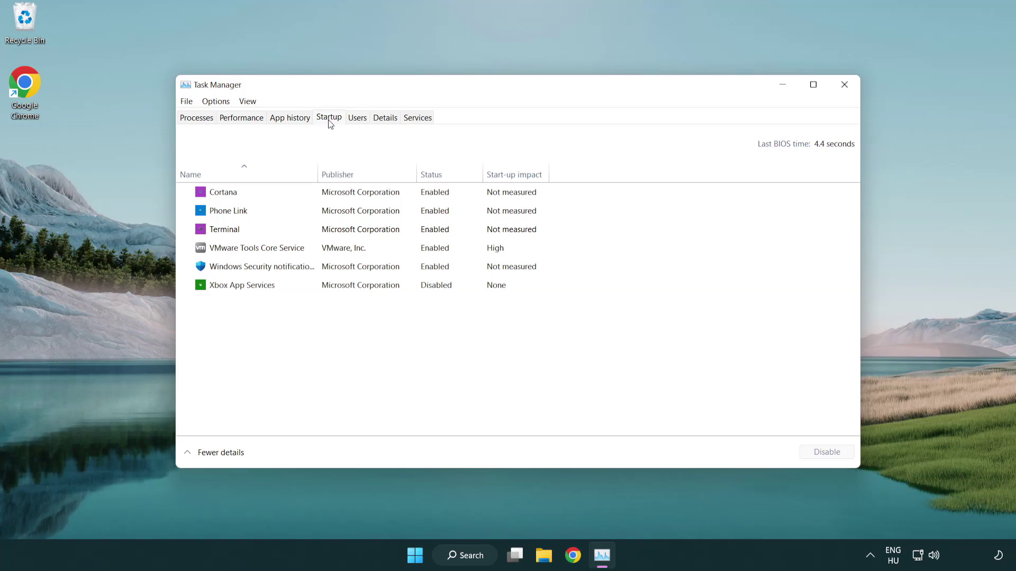
Disable Terminal, Phone Link, Cortana and Windows Security notifications at startup.
click(333, 230)
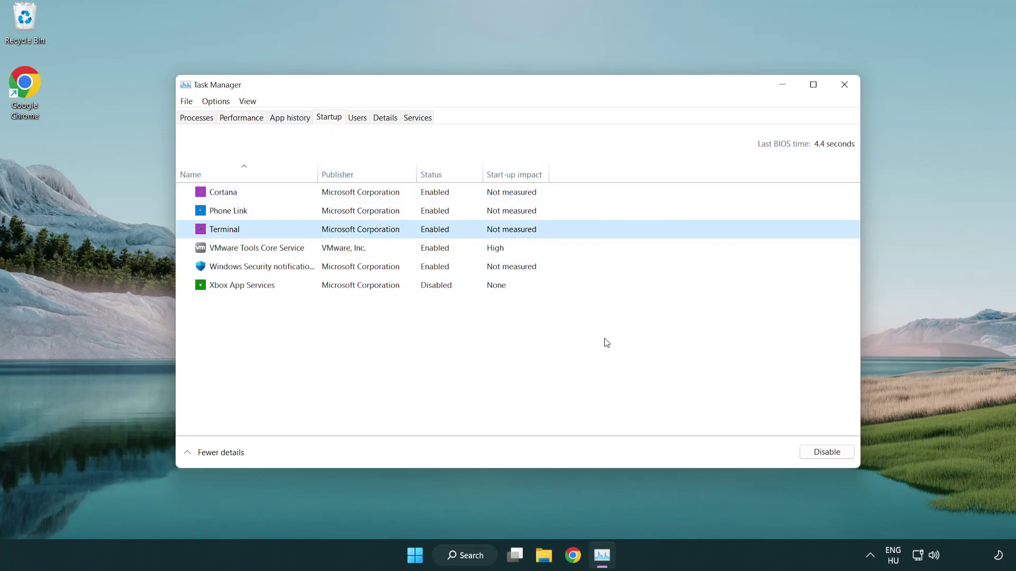
click(804, 453)
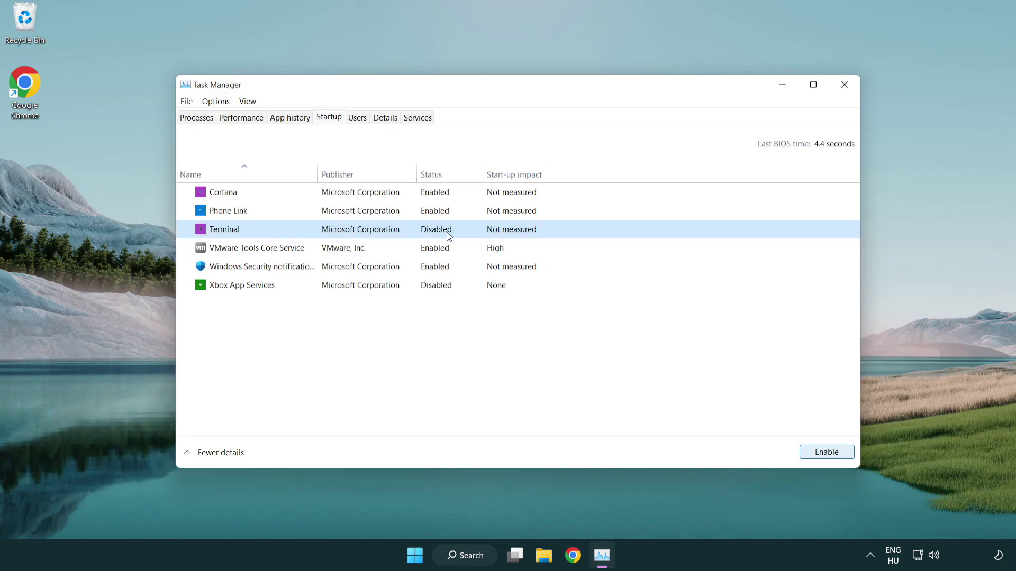
click(423, 213)
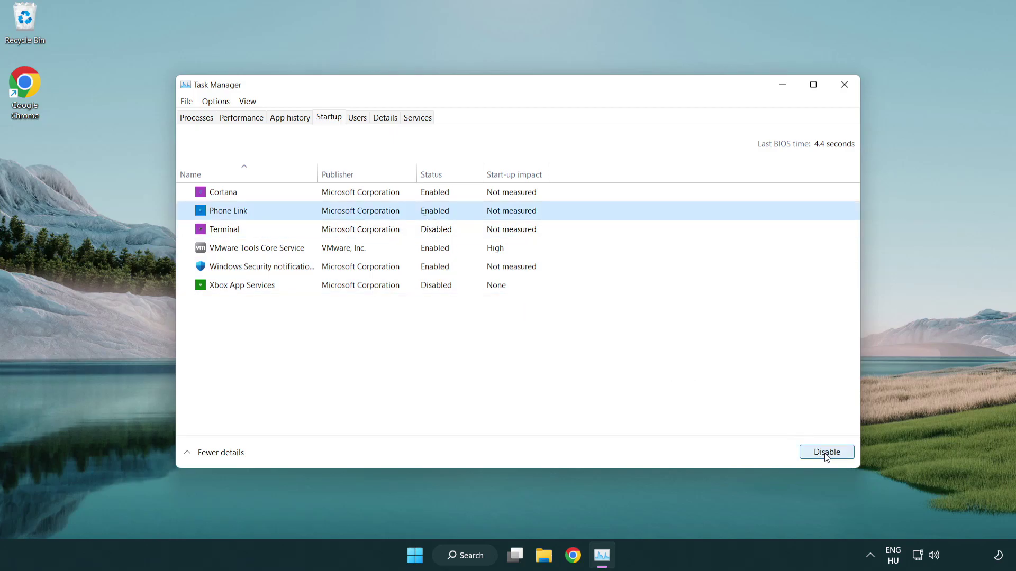
click(826, 453)
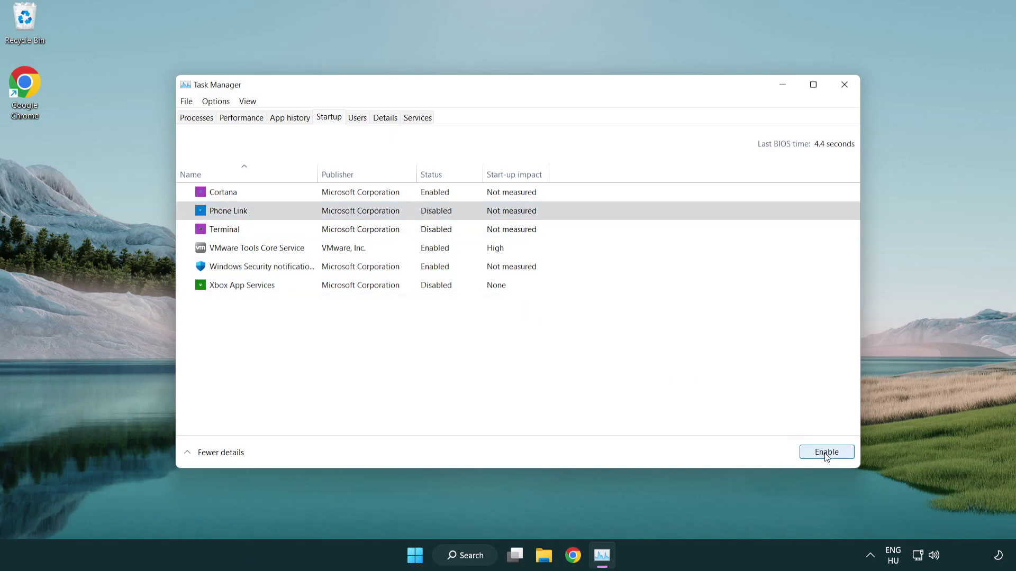
click(363, 199)
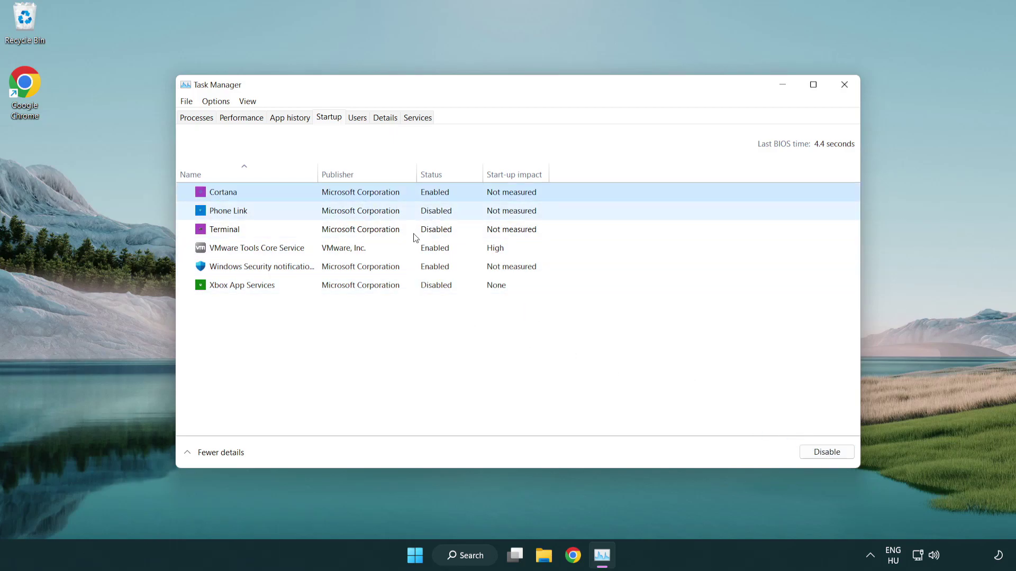
click(826, 452)
click(484, 270)
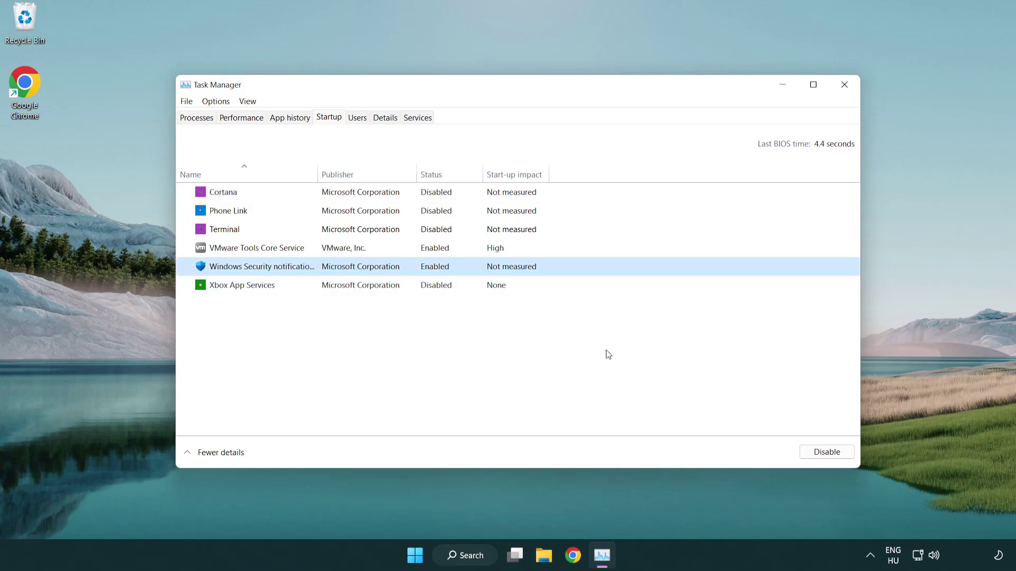
click(821, 455)
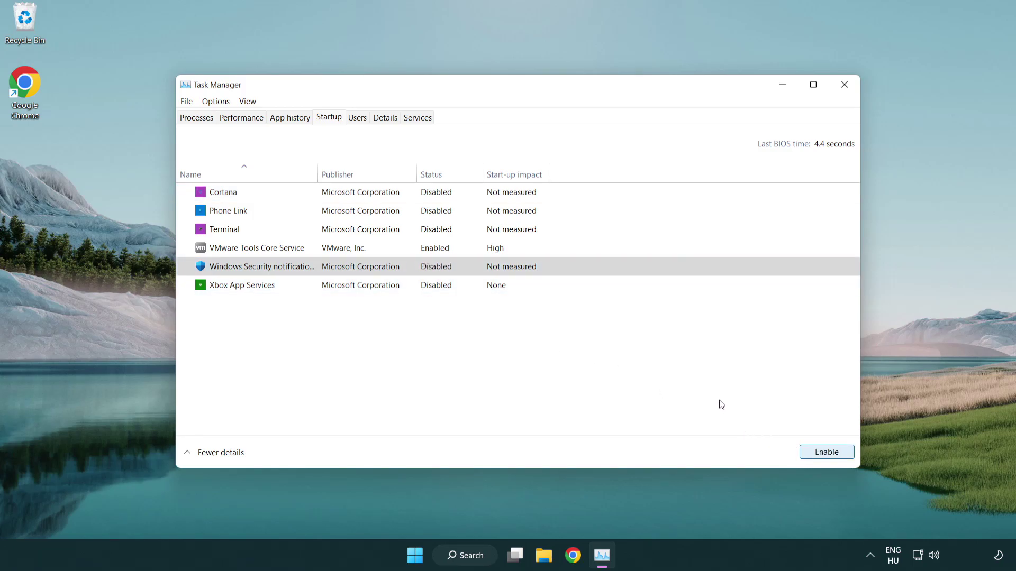
Close Task Manager, return to Chrome and download the DirectX End-User Runtime Web Installer.
click(845, 85)
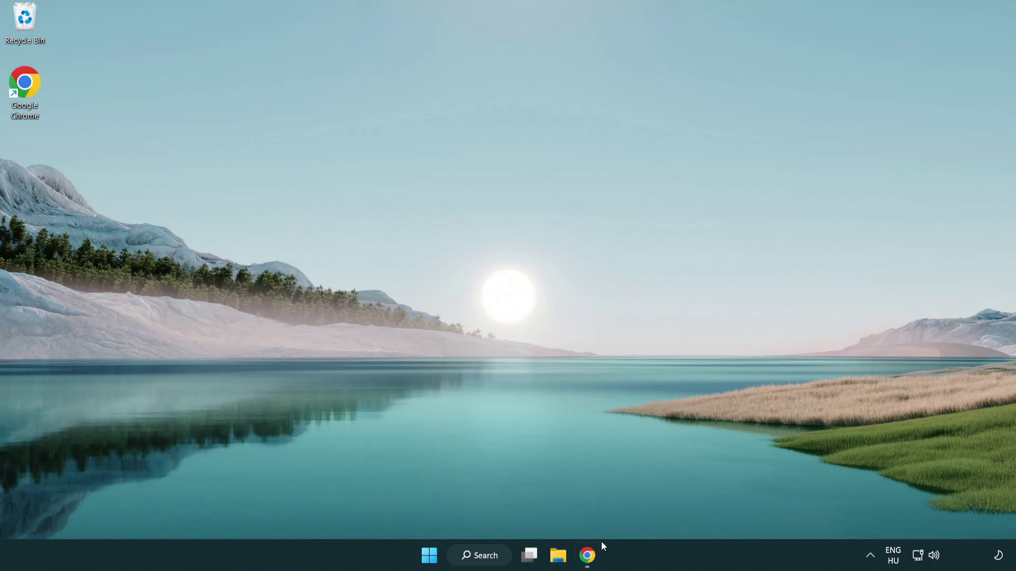
click(587, 556)
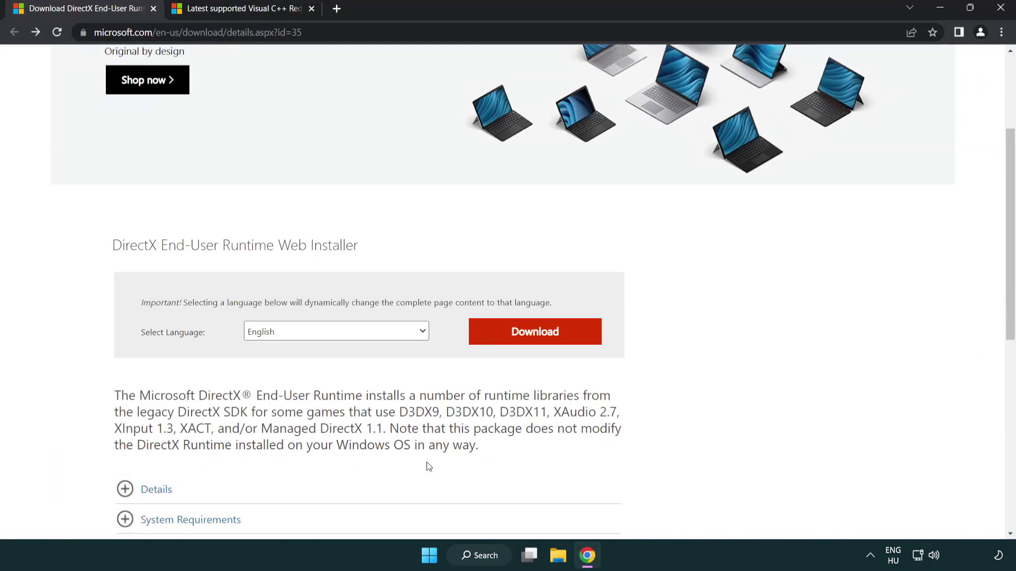
scroll(334, 275, up, 3)
click(449, 38)
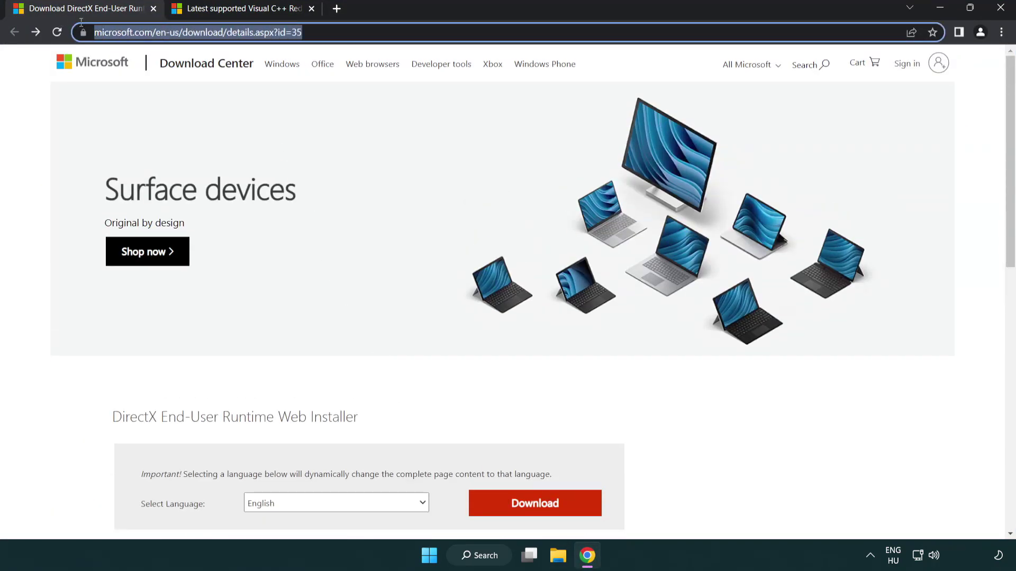
click(449, 38)
click(972, 231)
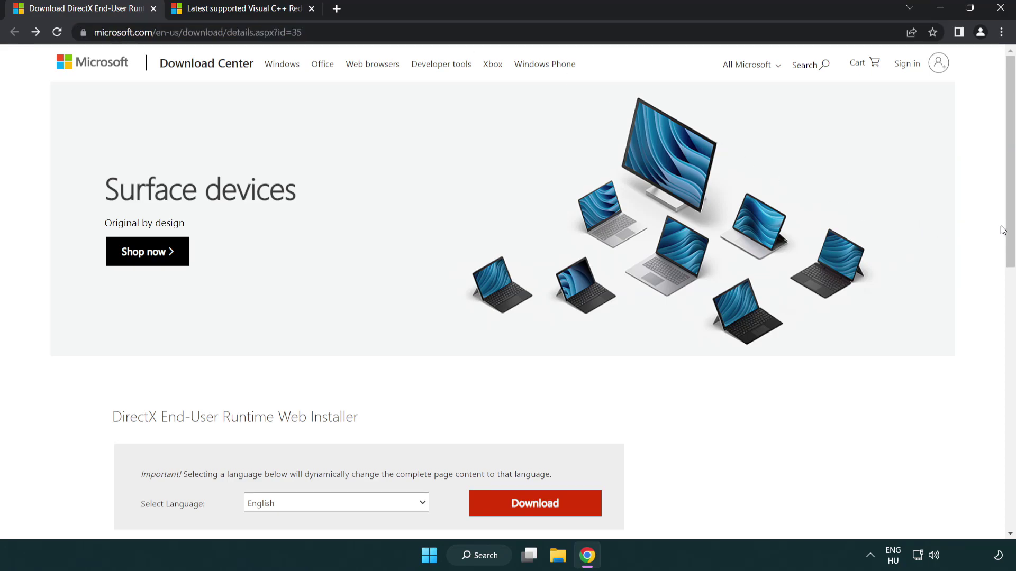
drag(1002, 230, 1002, 296)
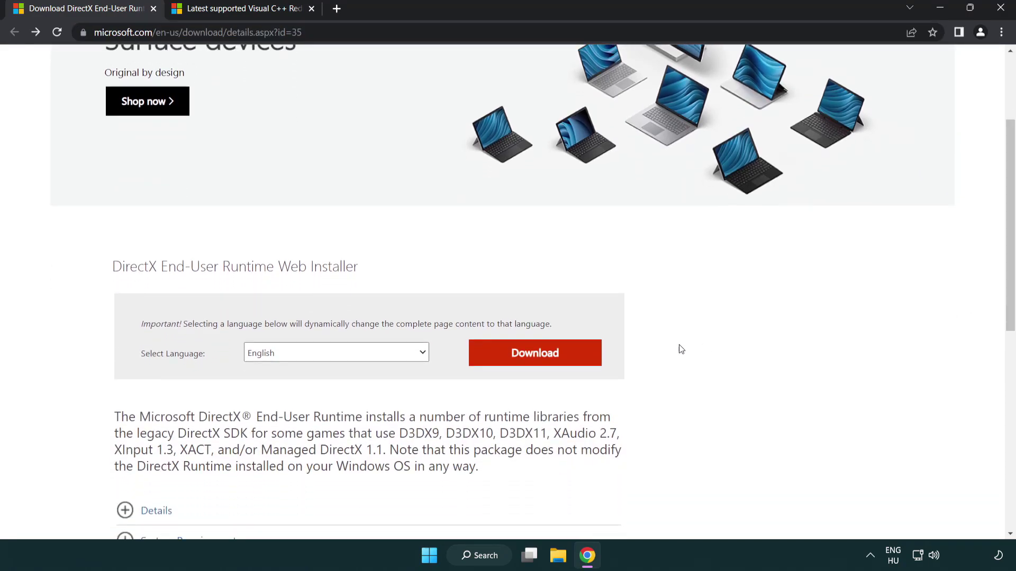
click(538, 363)
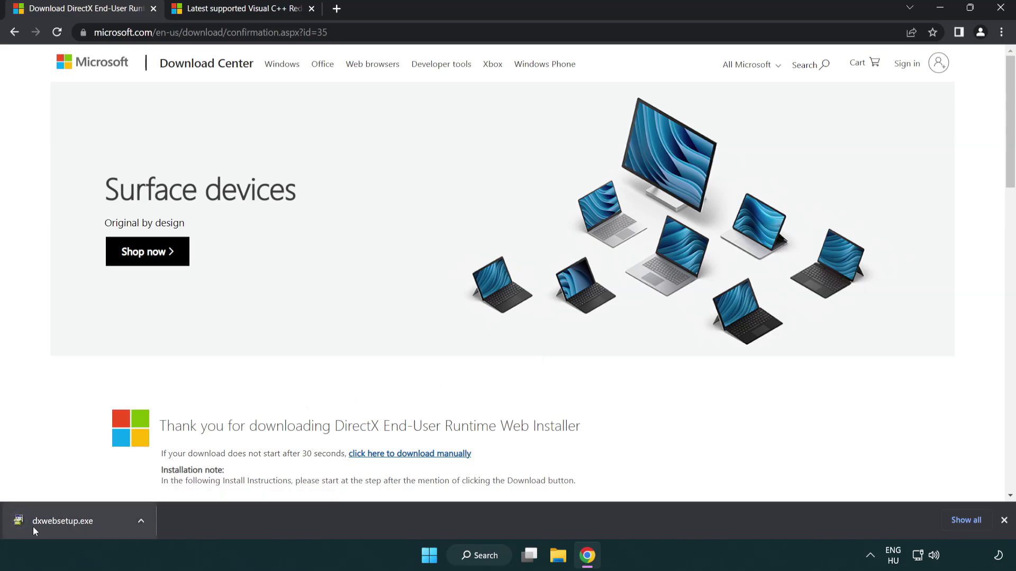
Run dxwebsetup.exe, accept the licence, decline the Bing Bar offer and finish the setup.
click(66, 523)
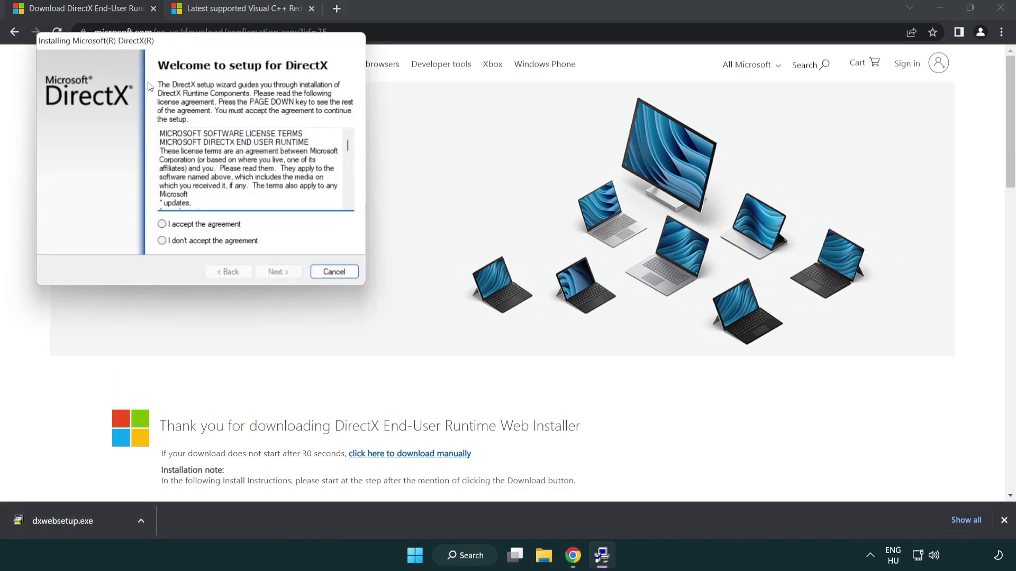
drag(153, 49, 446, 161)
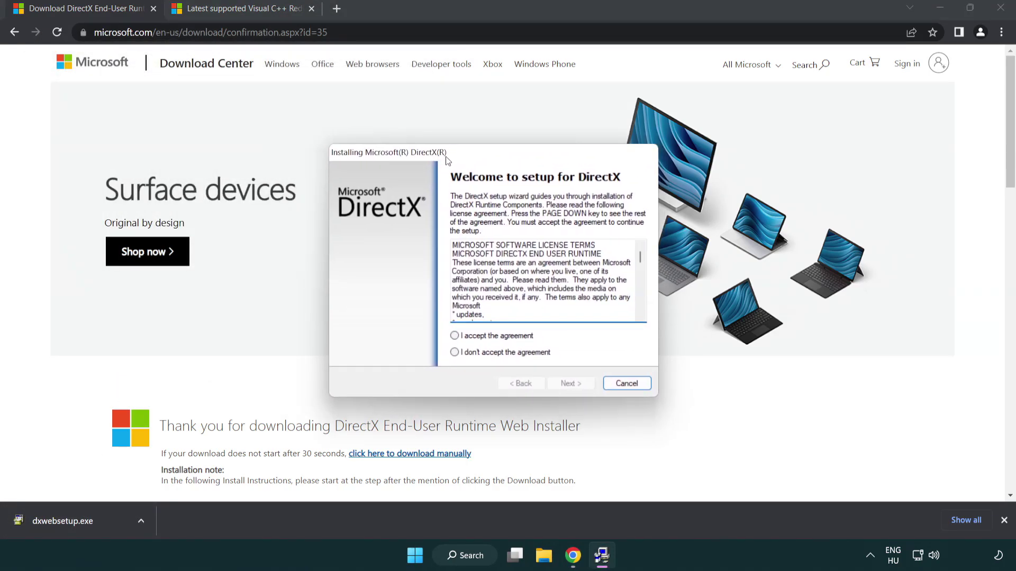
drag(642, 258, 595, 342)
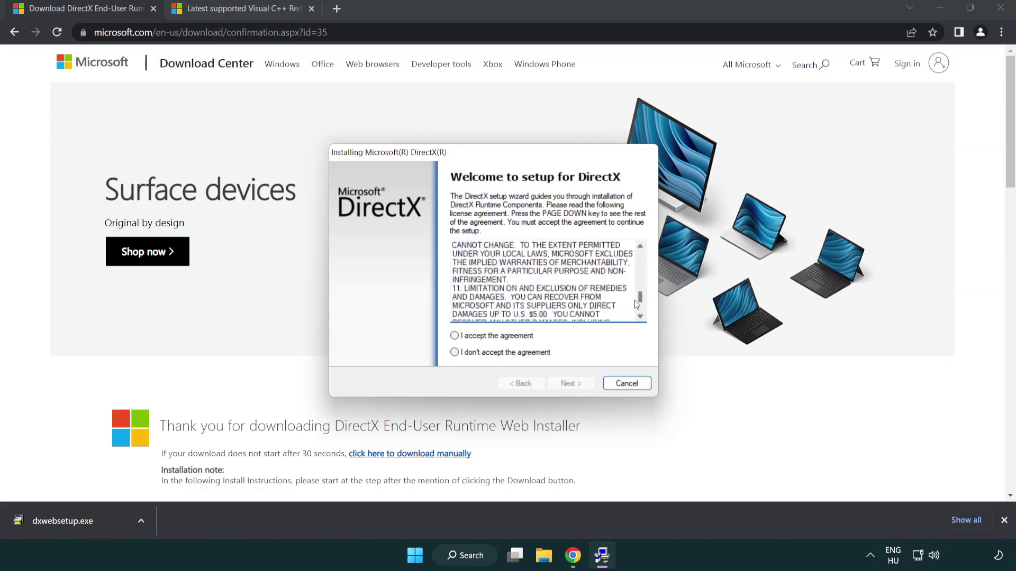
click(456, 337)
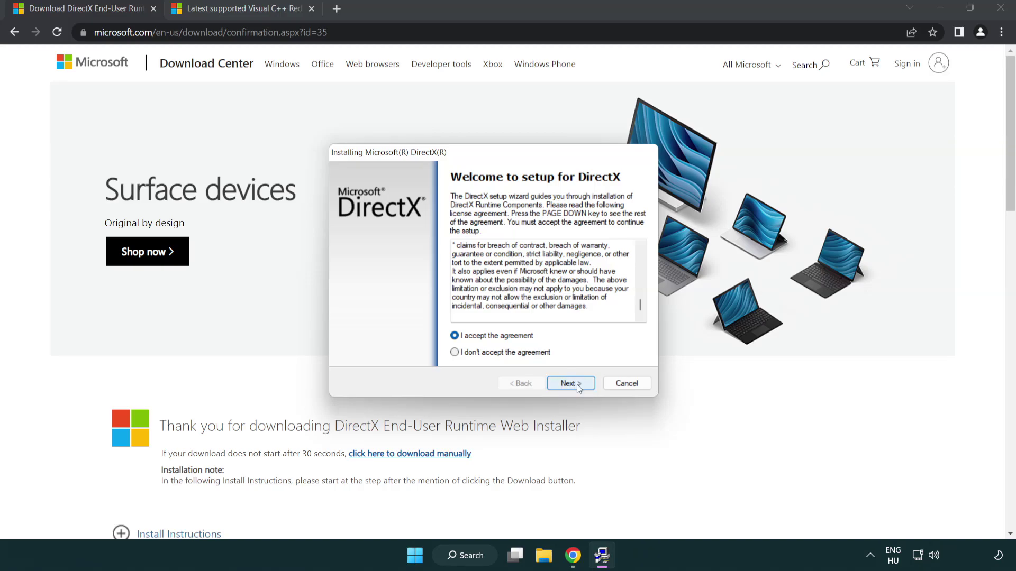
click(572, 385)
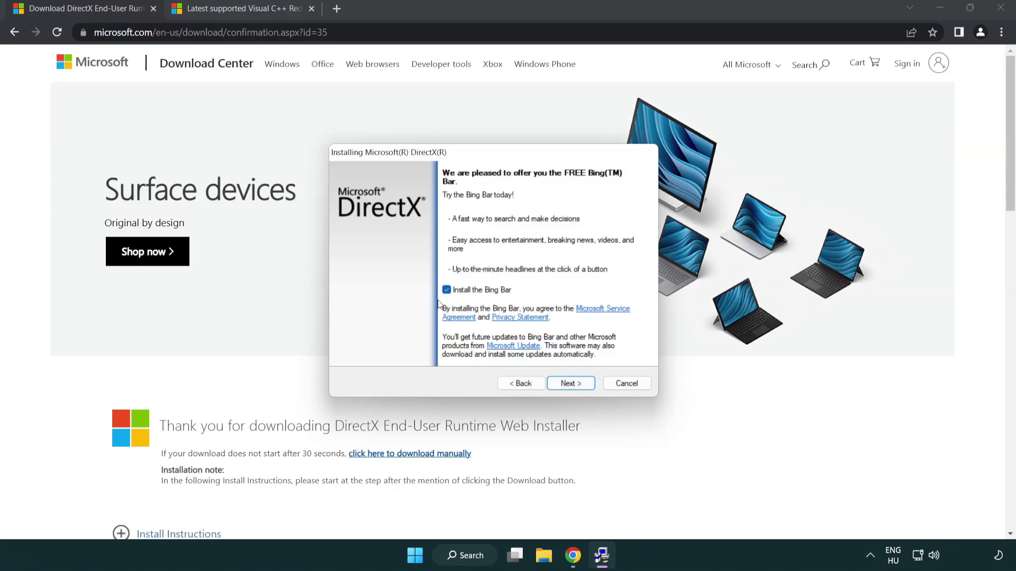
click(571, 385)
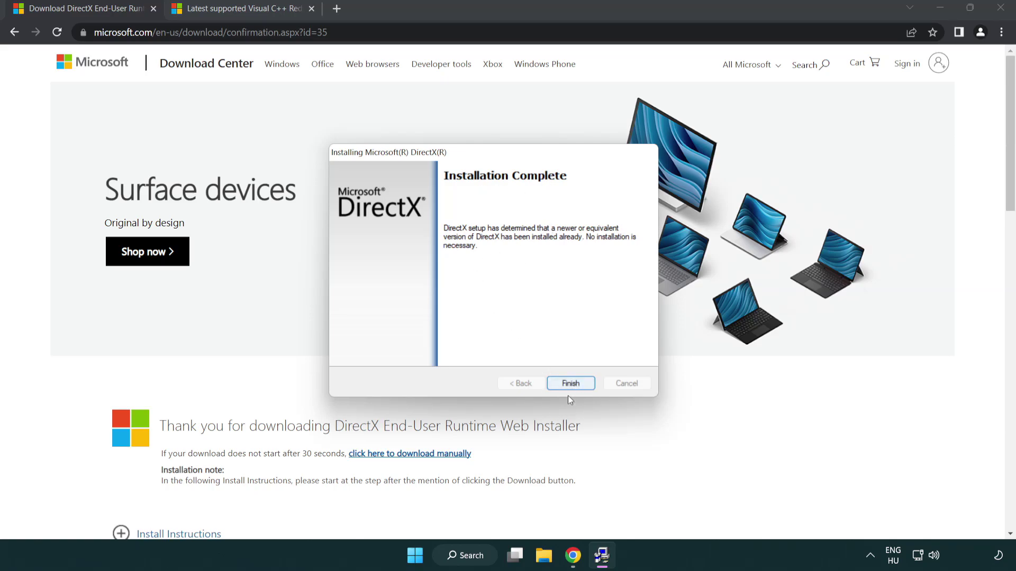
click(573, 376)
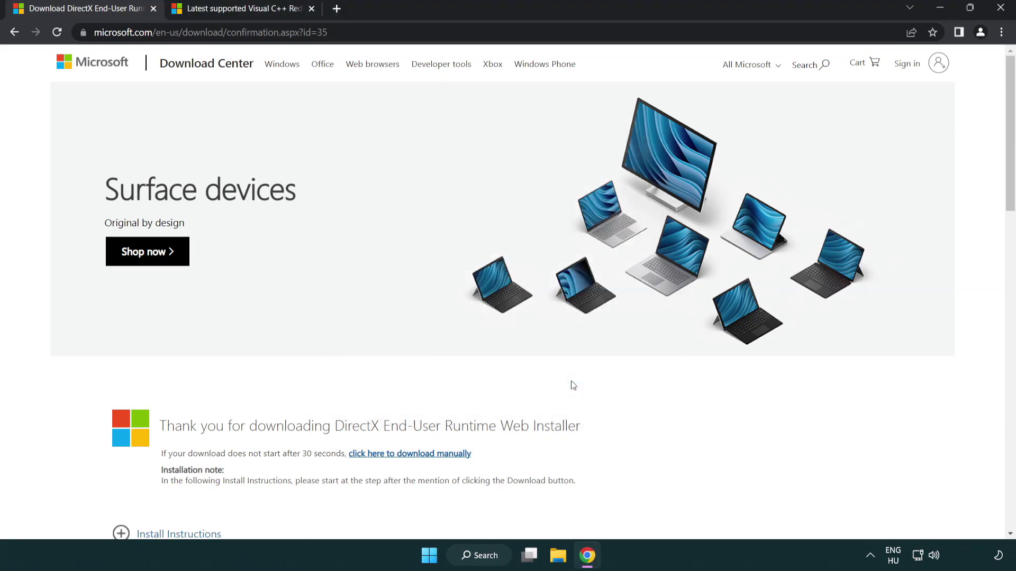
Close the DirectX tab and bring the Visual C++ Redistributable links table into view.
click(153, 8)
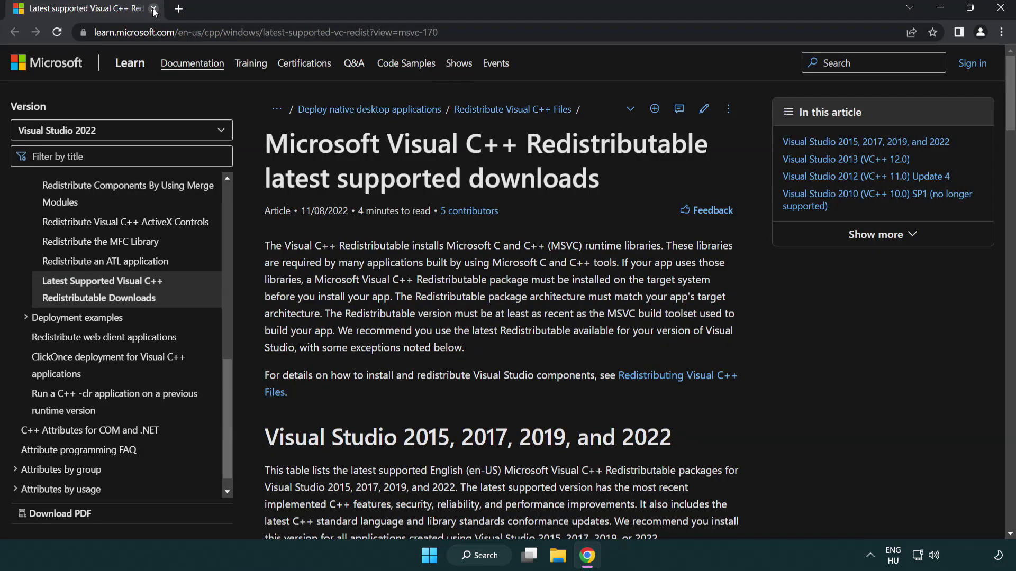
click(470, 36)
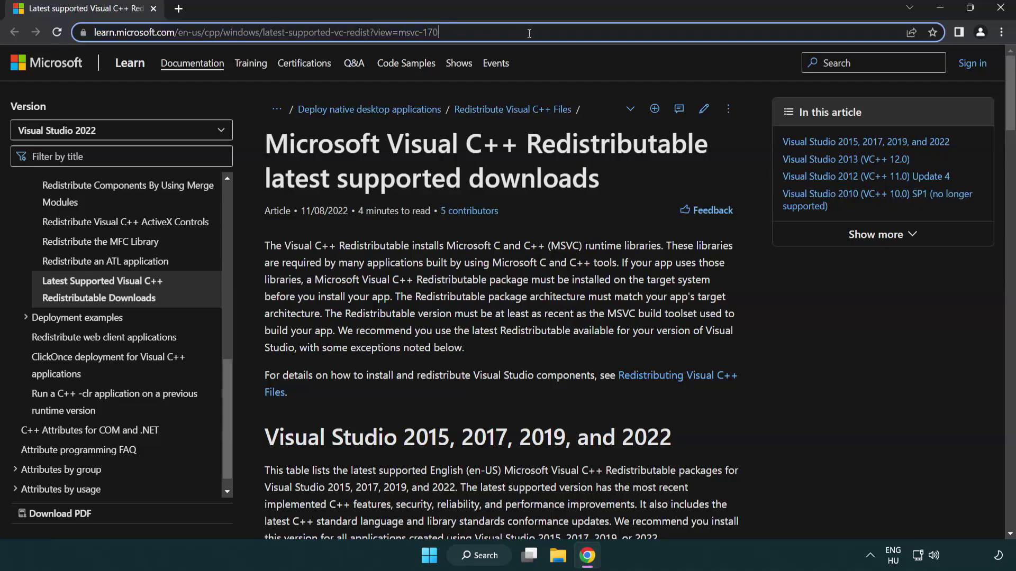
click(523, 164)
scroll(523, 167, down, 3)
scroll(522, 175, down, 1)
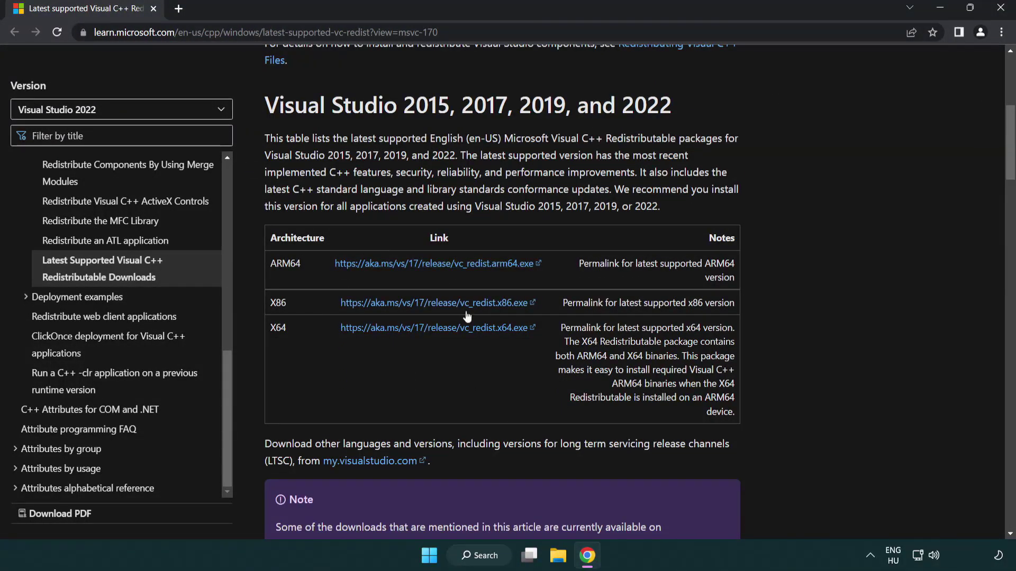
Download the ARM64, x86 and x64 VC_redist installers and launch VC_redist.arm64.exe.
click(409, 266)
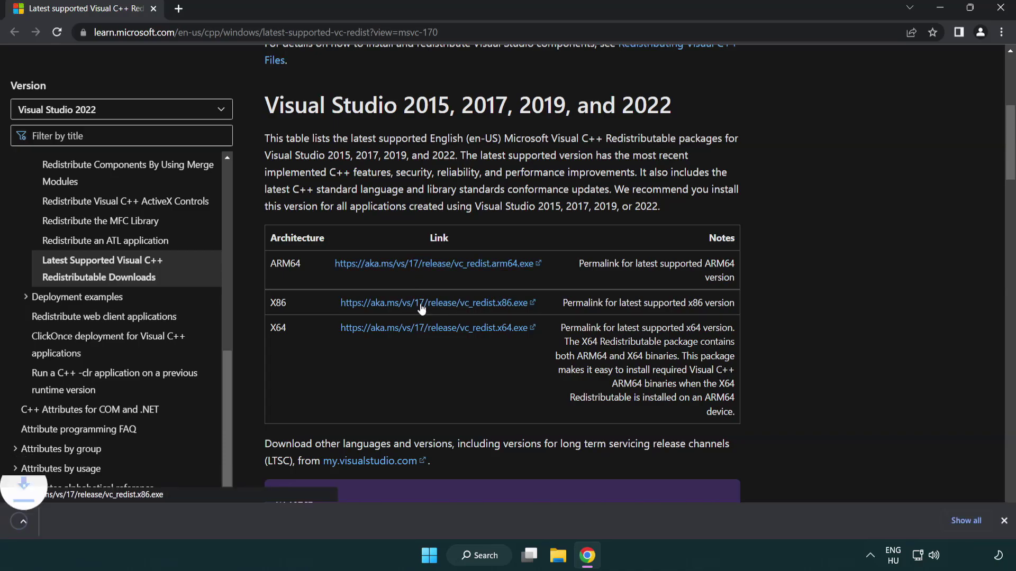
click(422, 310)
click(424, 330)
click(388, 529)
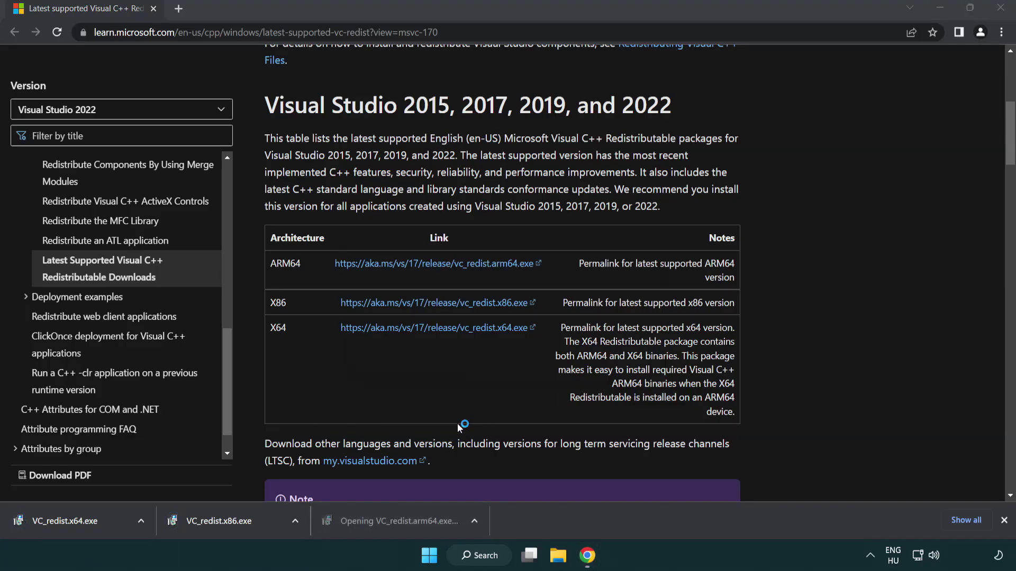
drag(652, 260, 652, 304)
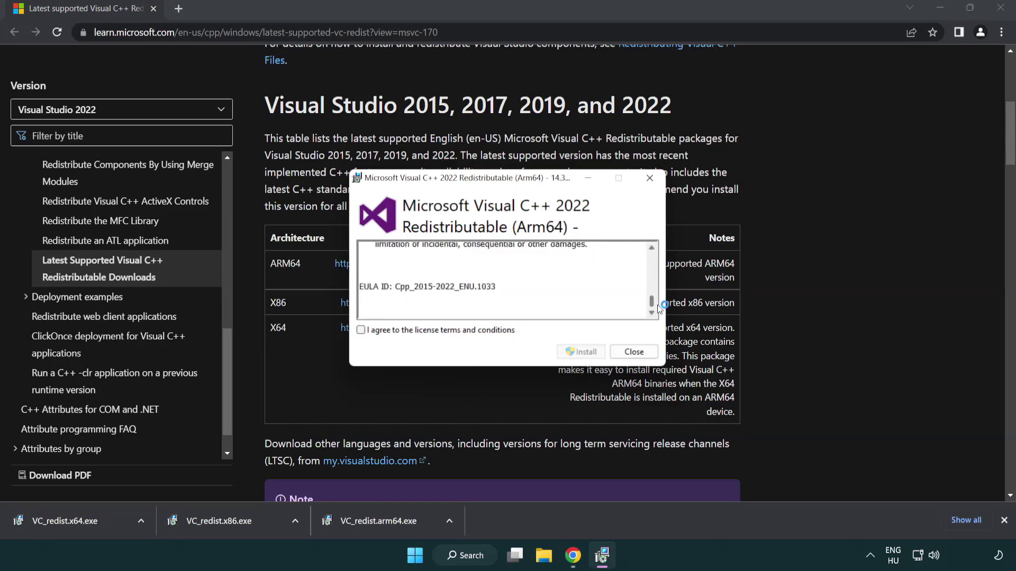
Agree to the licence, attempt the ARM64 install and close the Setup Failed dialog.
click(364, 330)
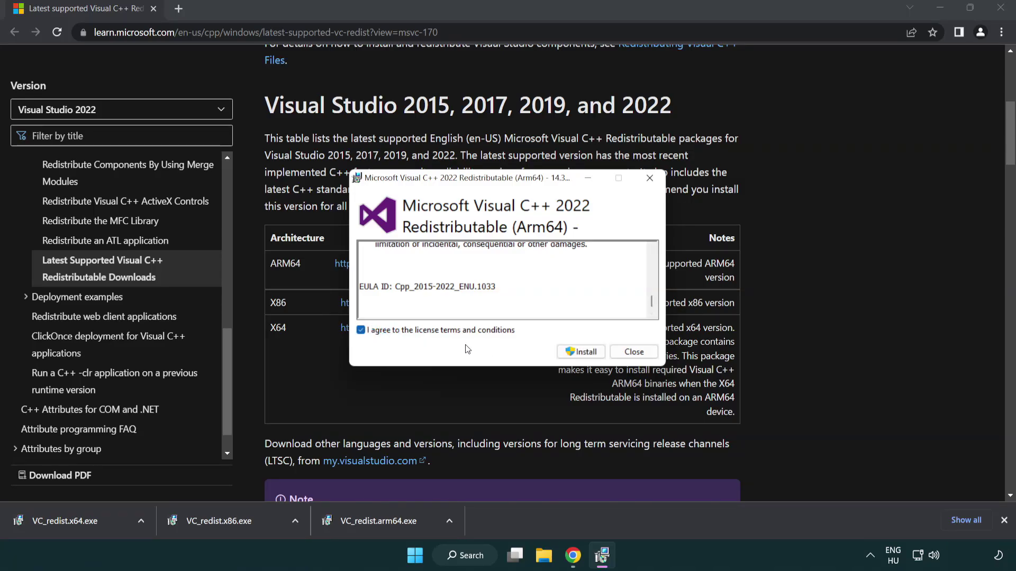
click(566, 351)
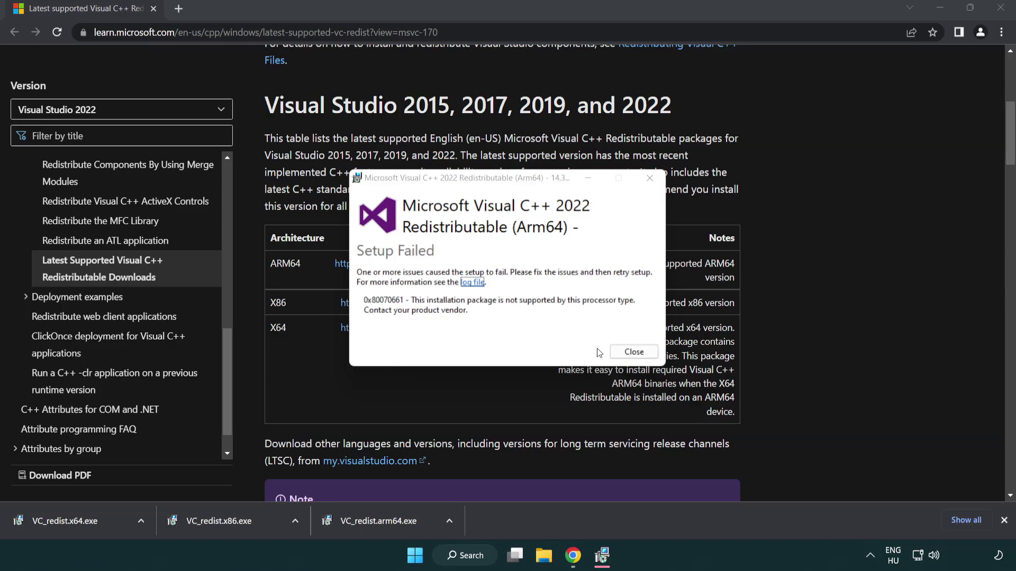
click(634, 352)
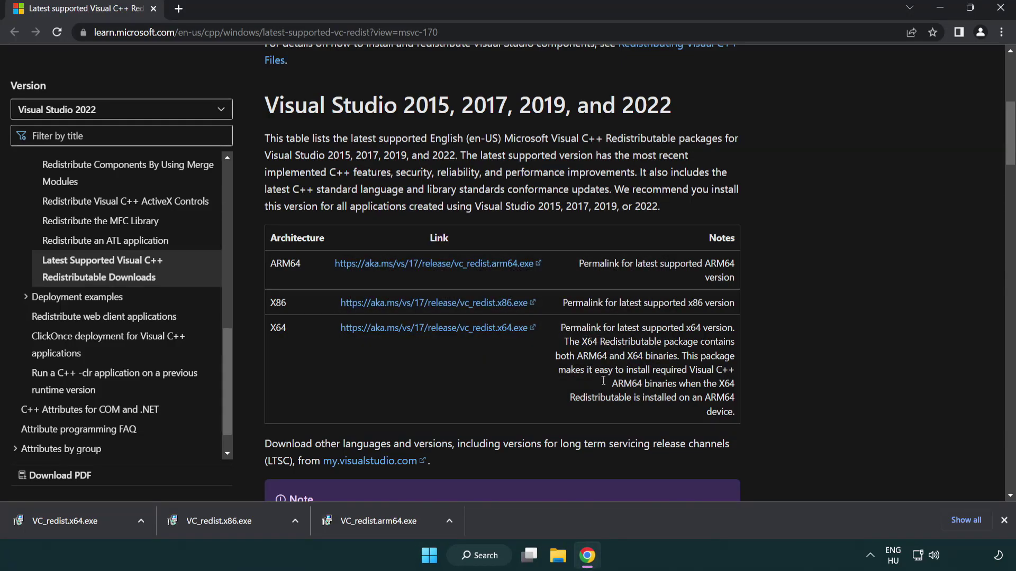
Install VC_redist.x86.exe and VC_redist.x64.exe successfully, then close Chrome.
click(227, 527)
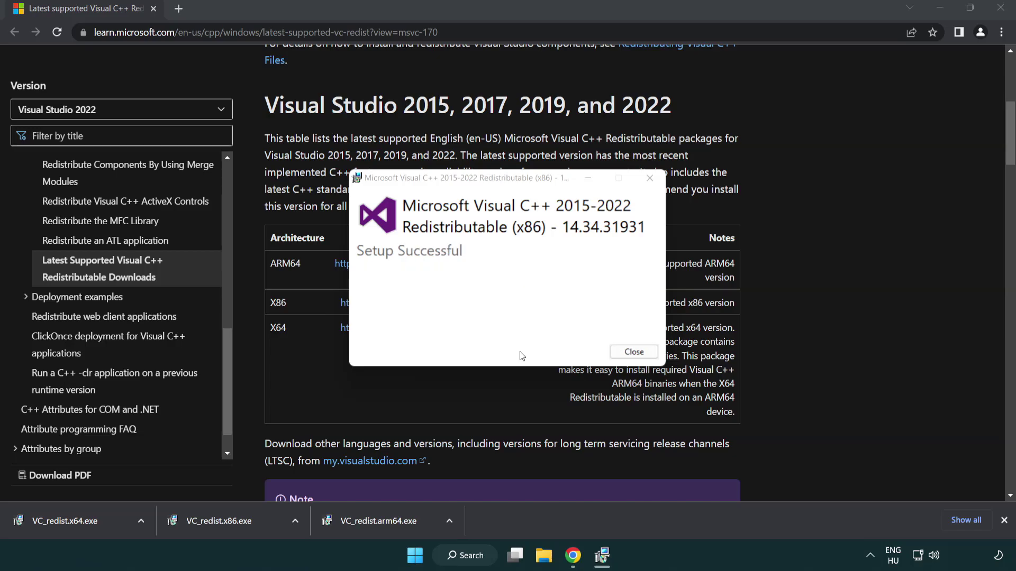
click(631, 354)
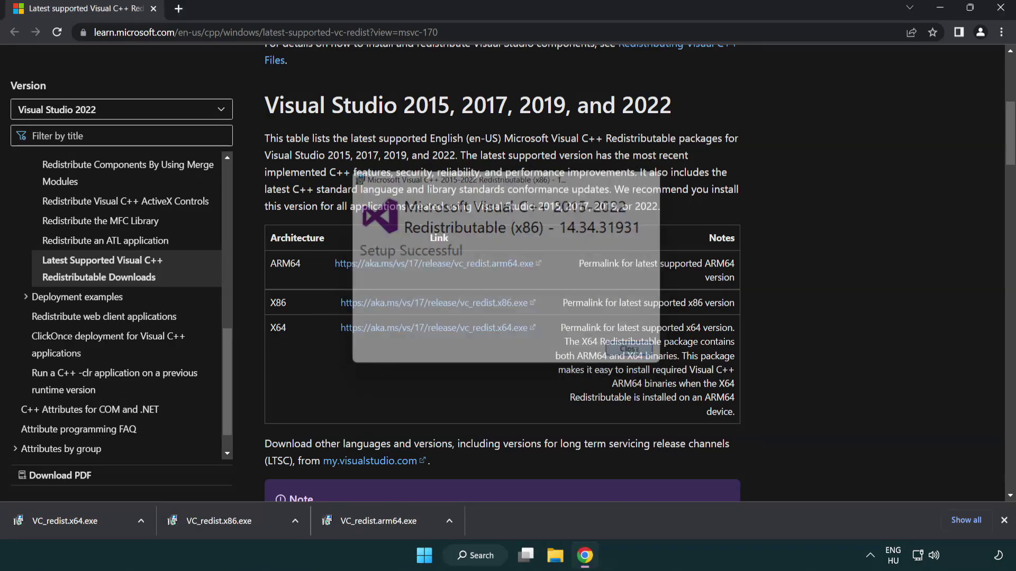
click(77, 519)
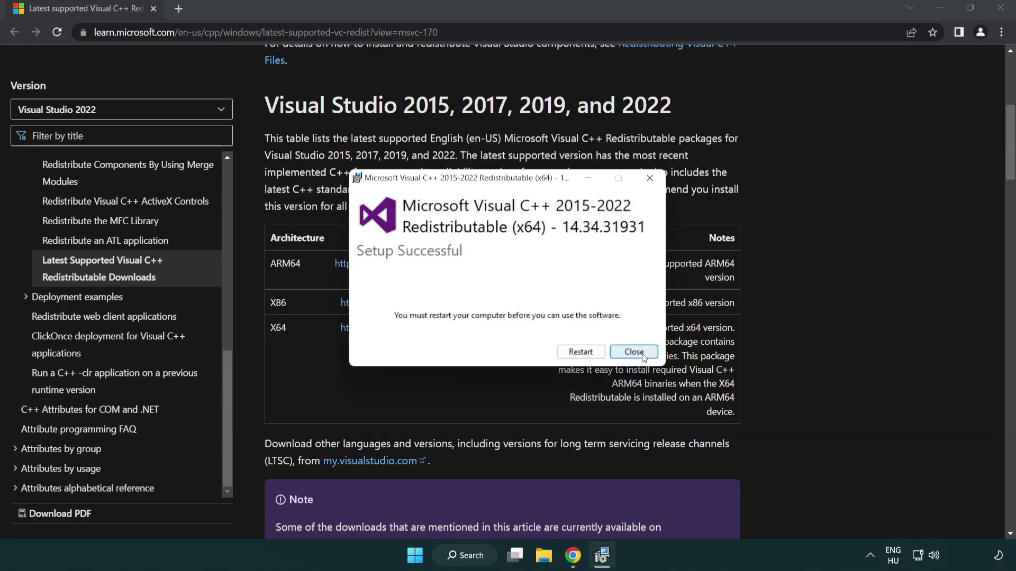
click(643, 357)
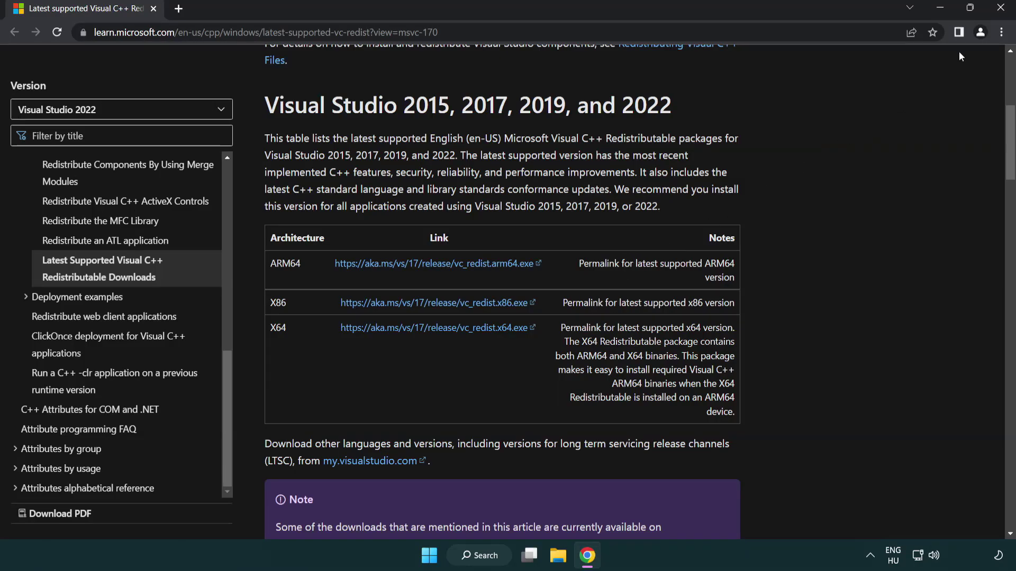
click(999, 10)
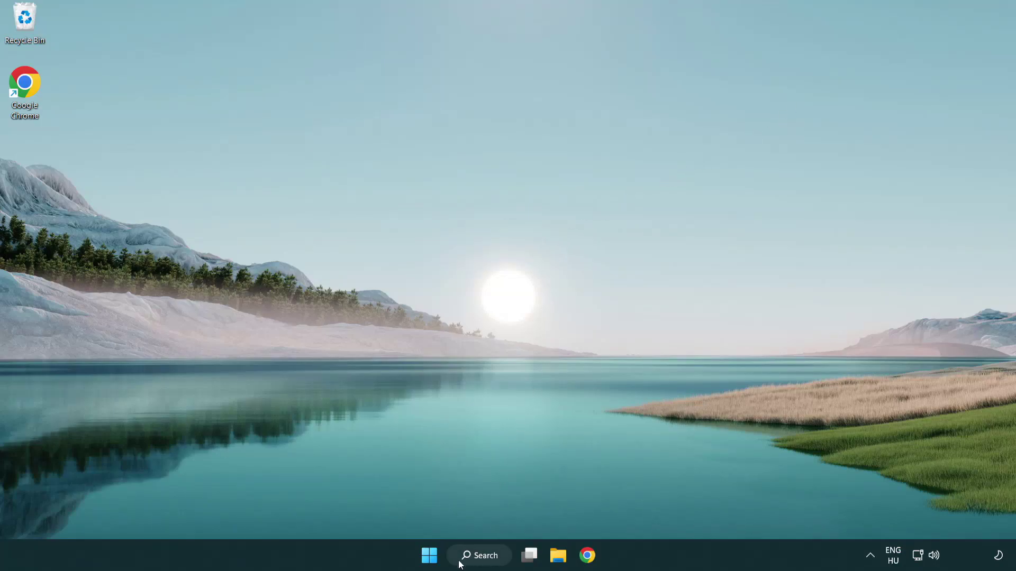
Search for cmd and bring up the right-click options for Command Prompt.
click(474, 556)
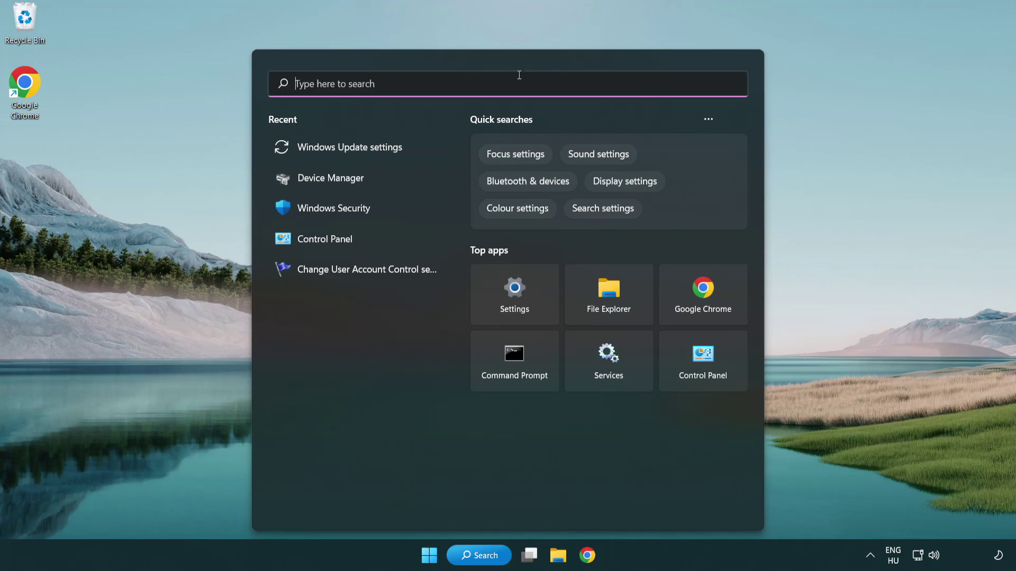
text(cmd)
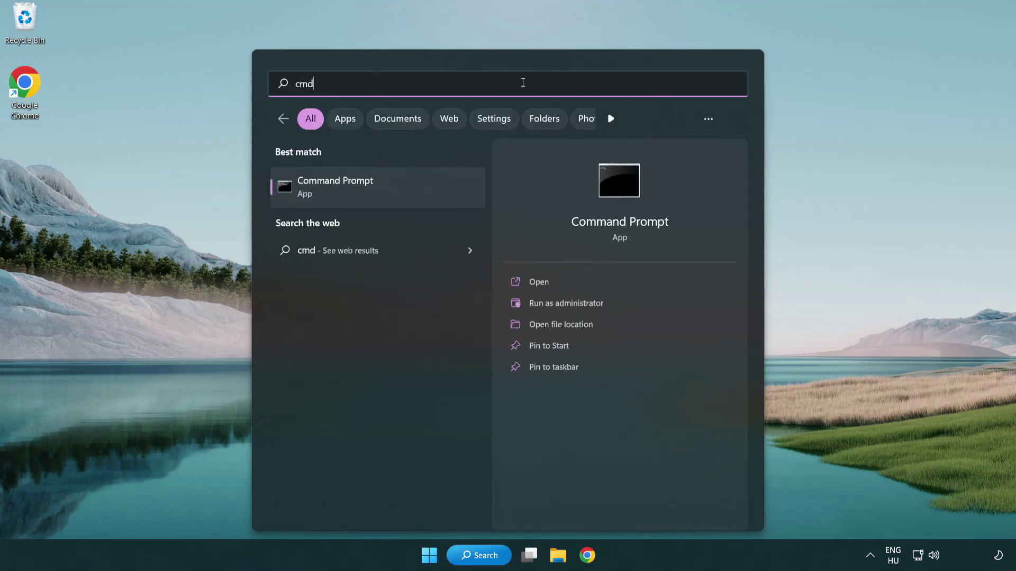
right_click(388, 189)
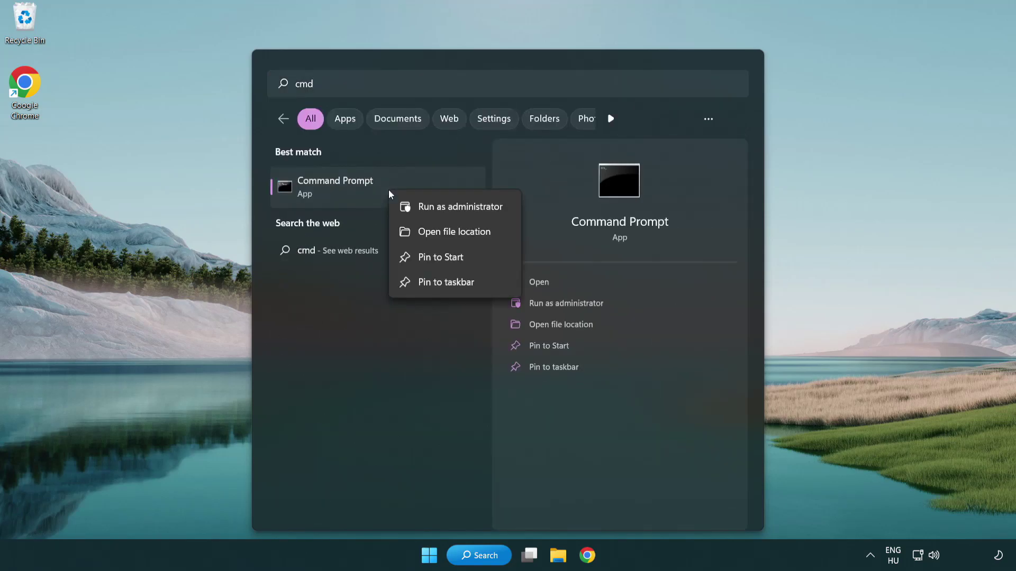
Launch Command Prompt as administrator and run sfc /scannow.
click(458, 211)
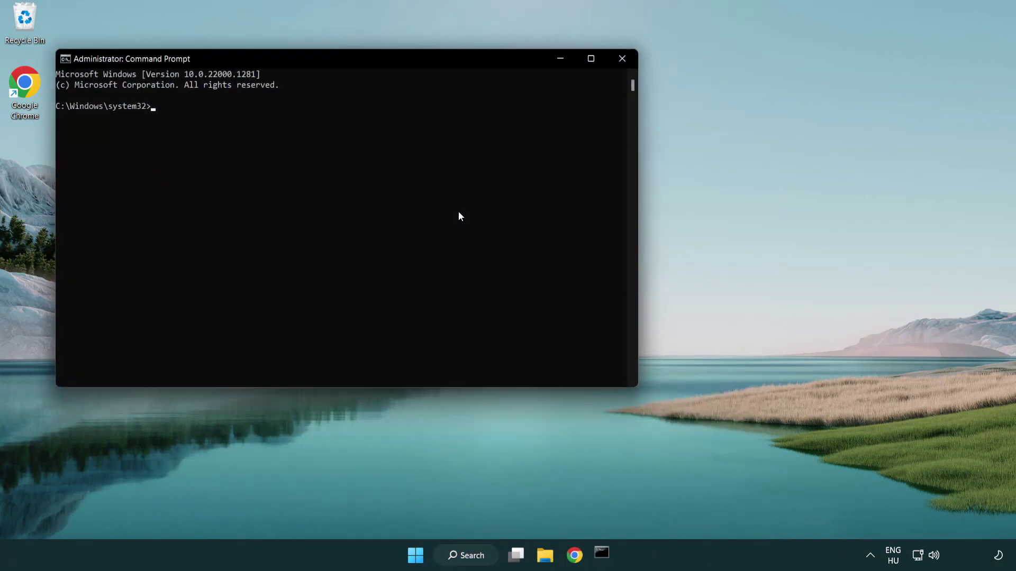
drag(361, 60, 511, 103)
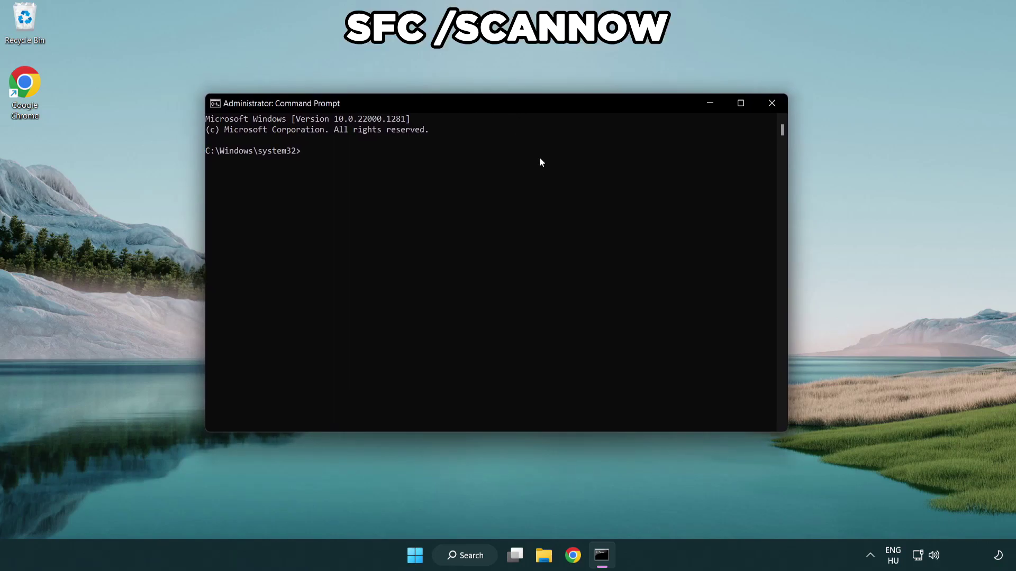
text(sfc /scannow)
key(Return)
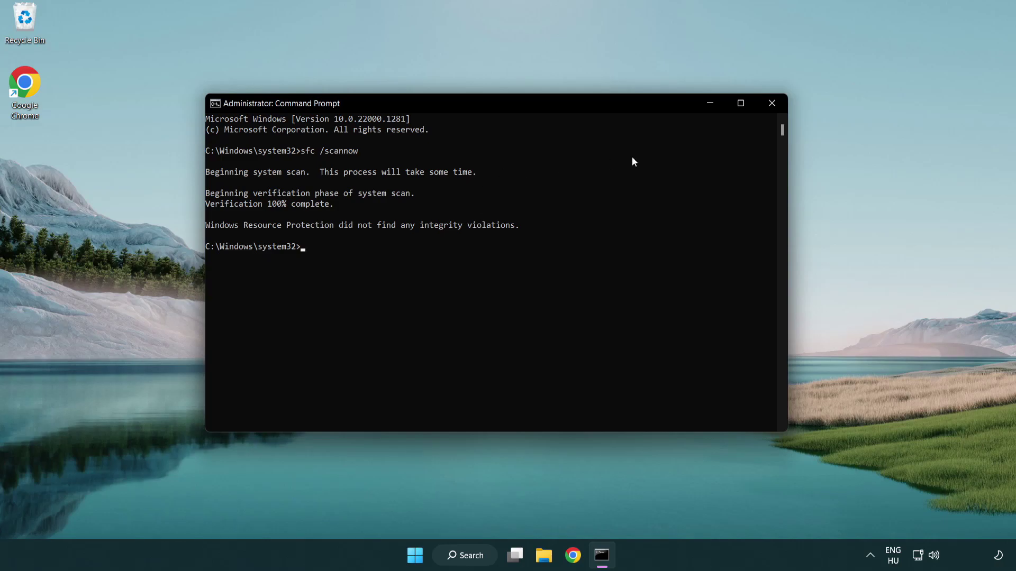
click(775, 107)
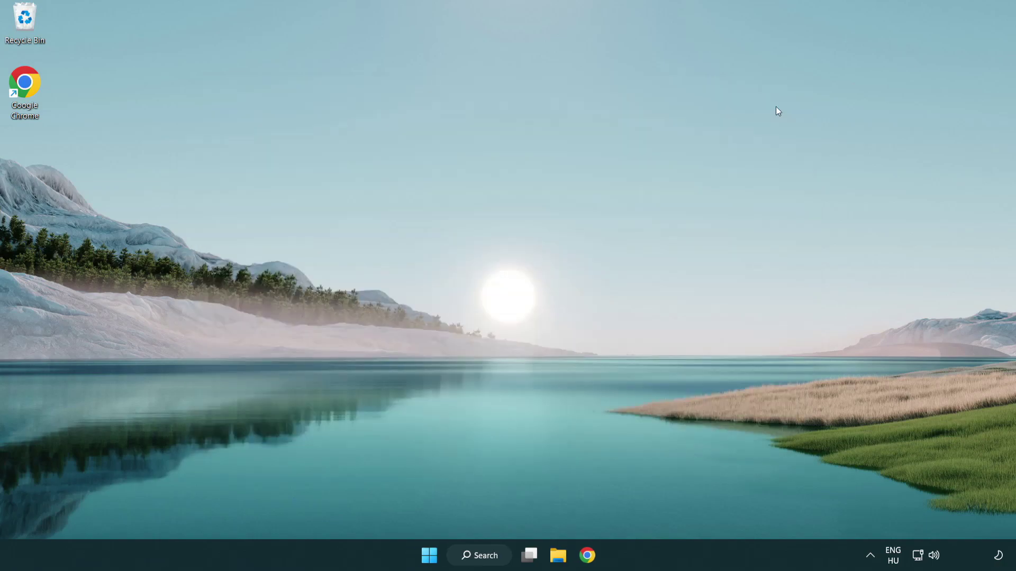
click(428, 555)
click(674, 509)
Search for "security" and launch the Windows Security app.
click(484, 559)
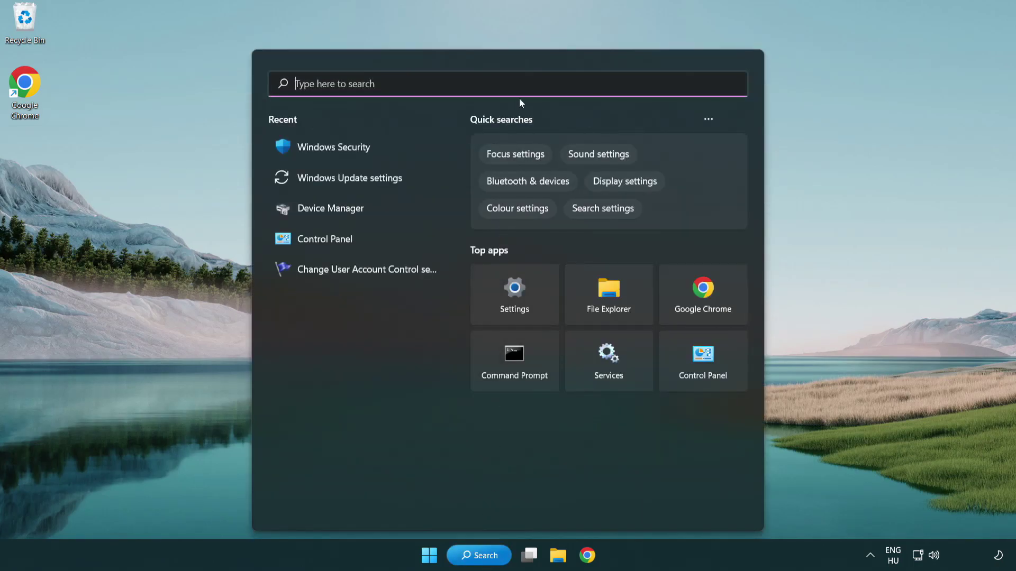
text(sec)
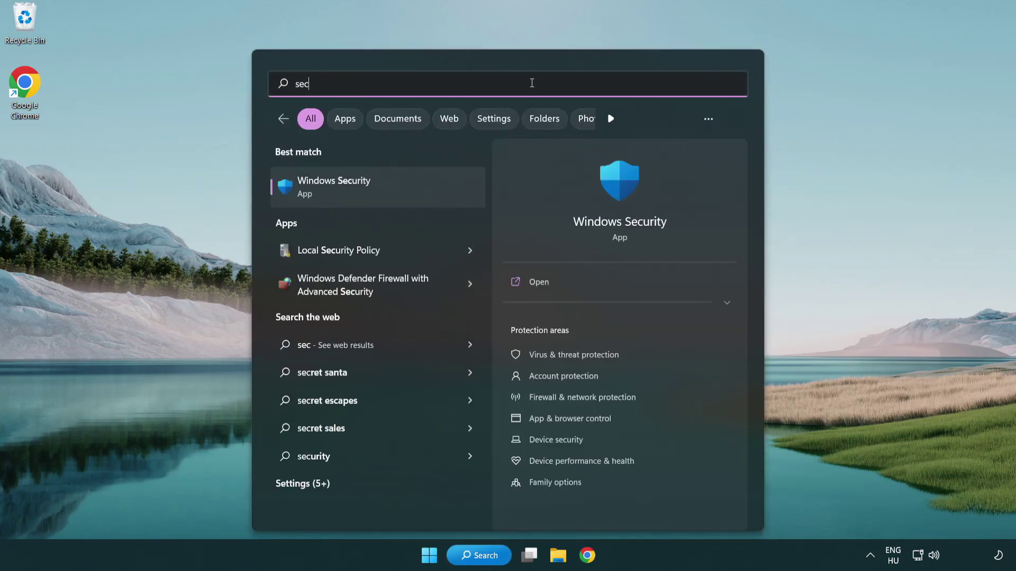
text(uri)
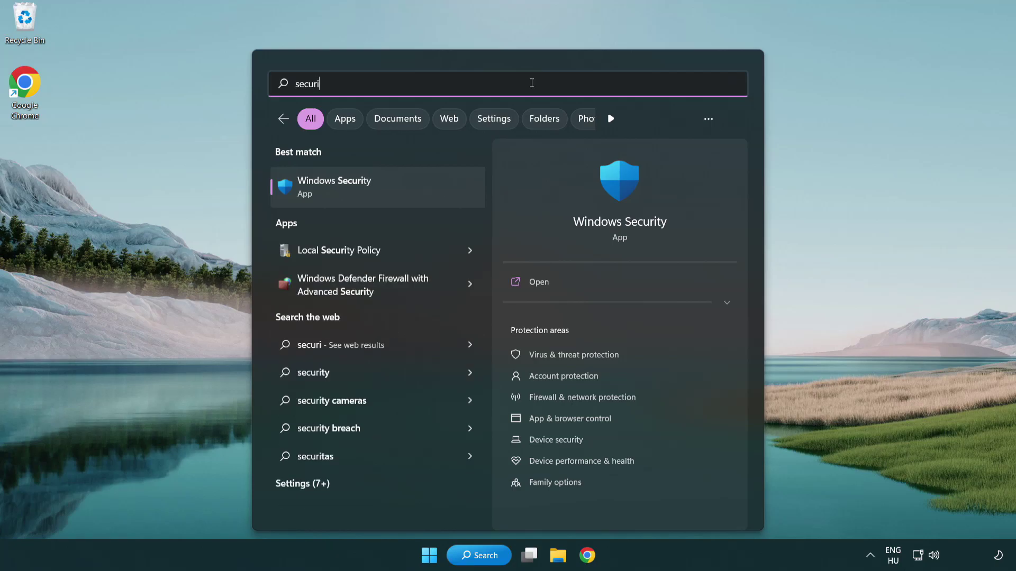
text(ty)
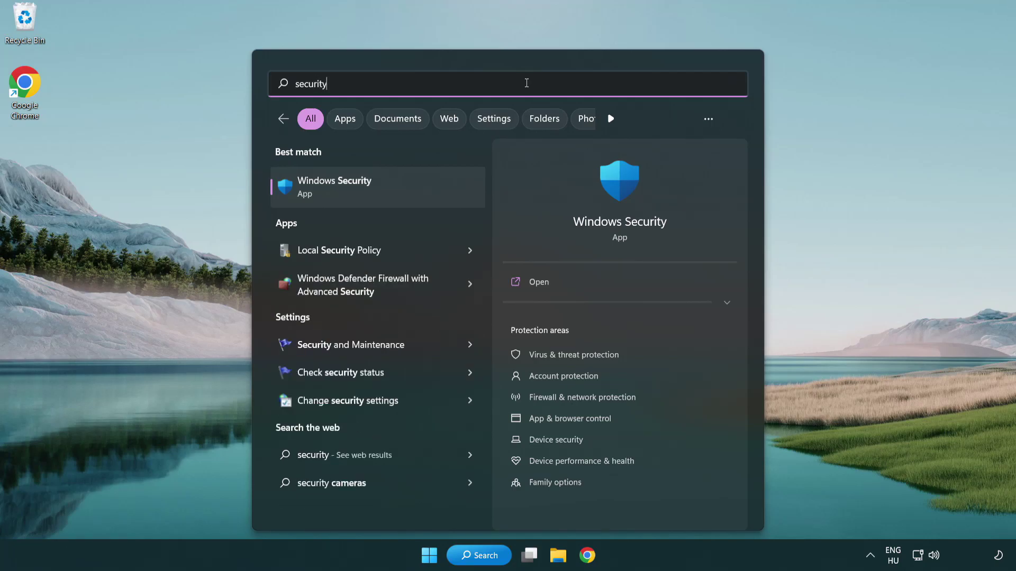
click(415, 191)
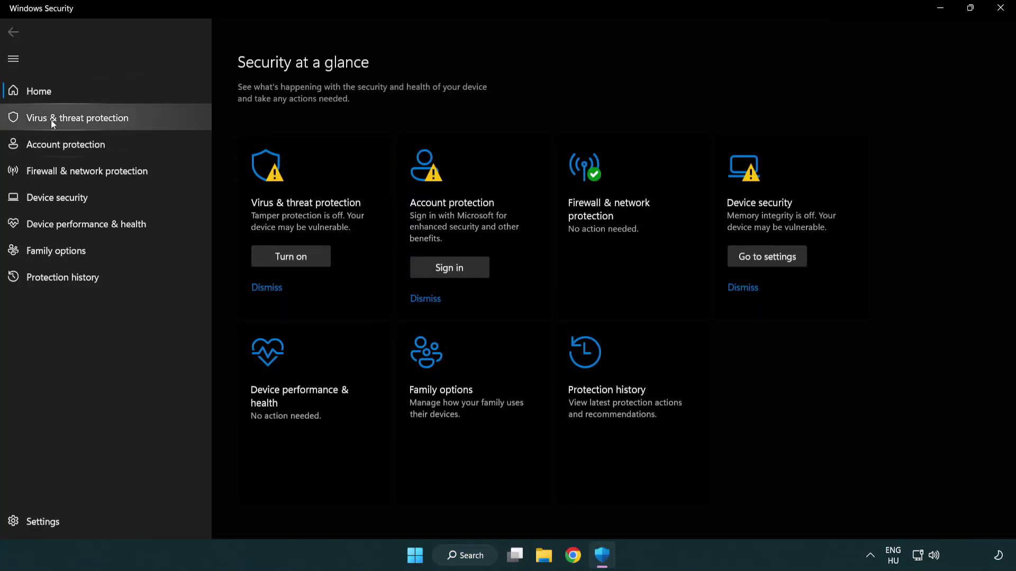
Go through Virus & threat protection and Manage settings to Add or remove exclusions.
click(154, 117)
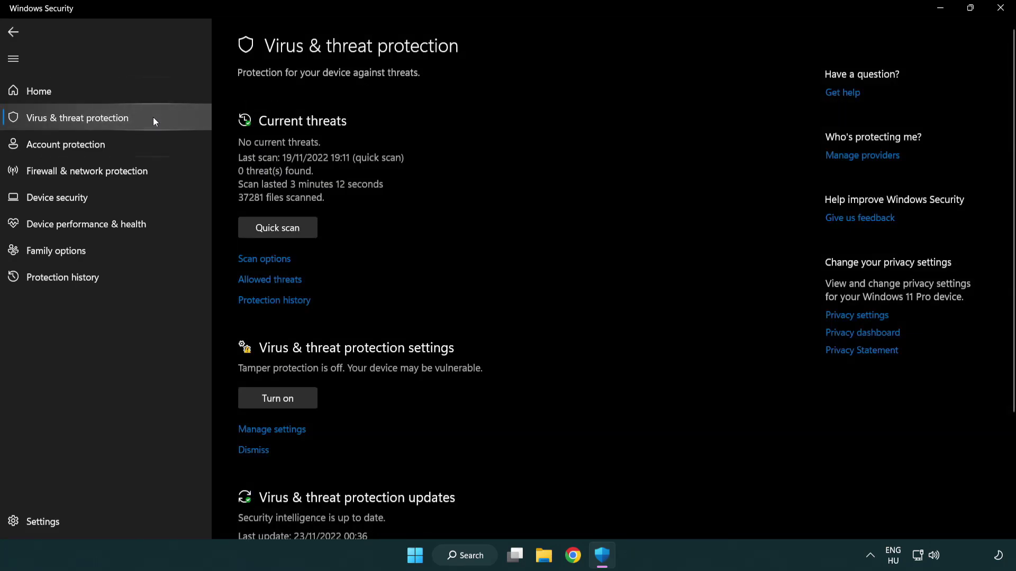
scroll(297, 254, down, 2)
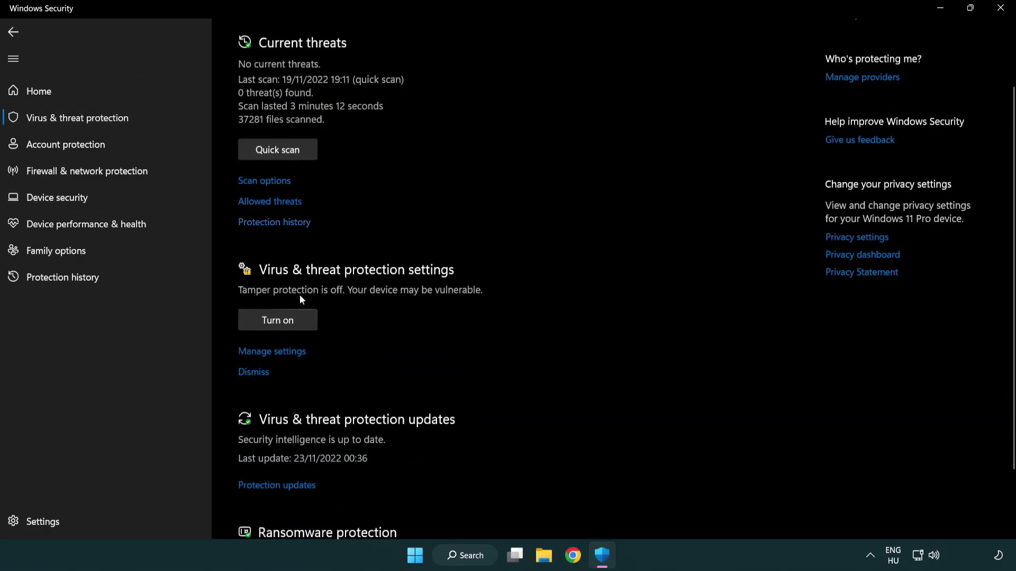
click(270, 353)
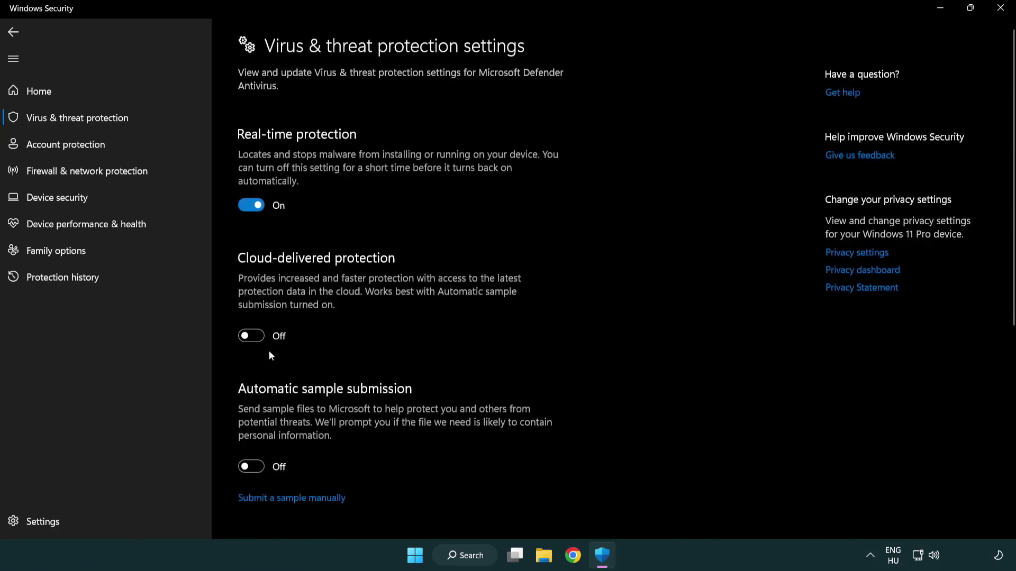
scroll(269, 351, down, 2)
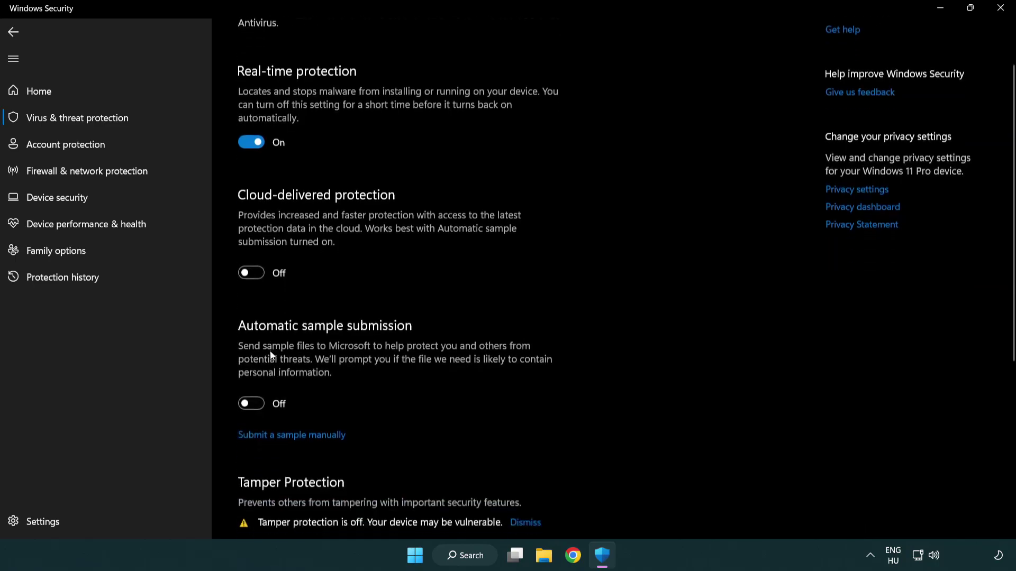
scroll(270, 351, down, 2)
scroll(270, 351, down, 3)
scroll(271, 351, down, 3)
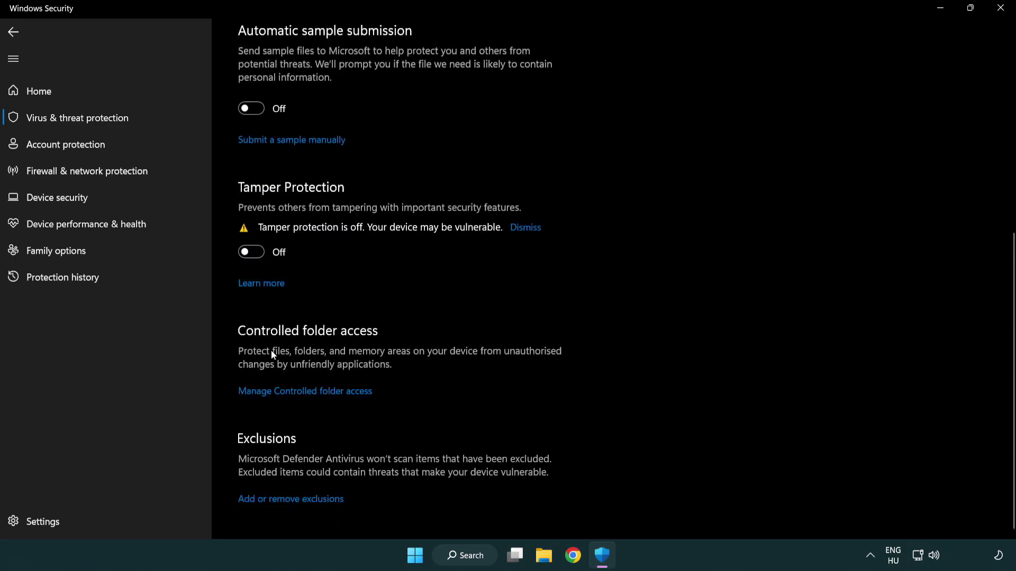
click(294, 502)
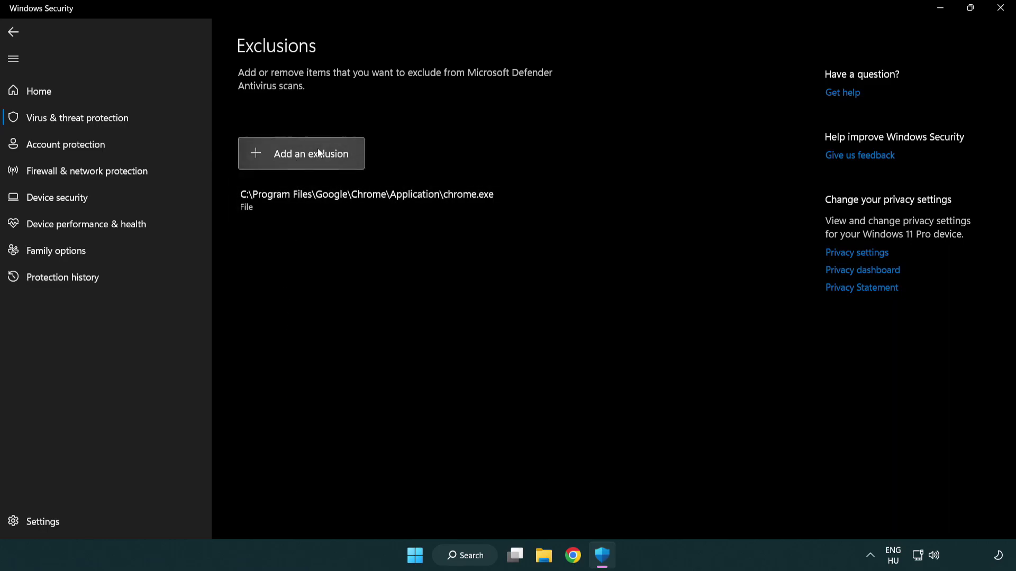
Start adding an exclusion of type File so the file picker appears.
click(304, 158)
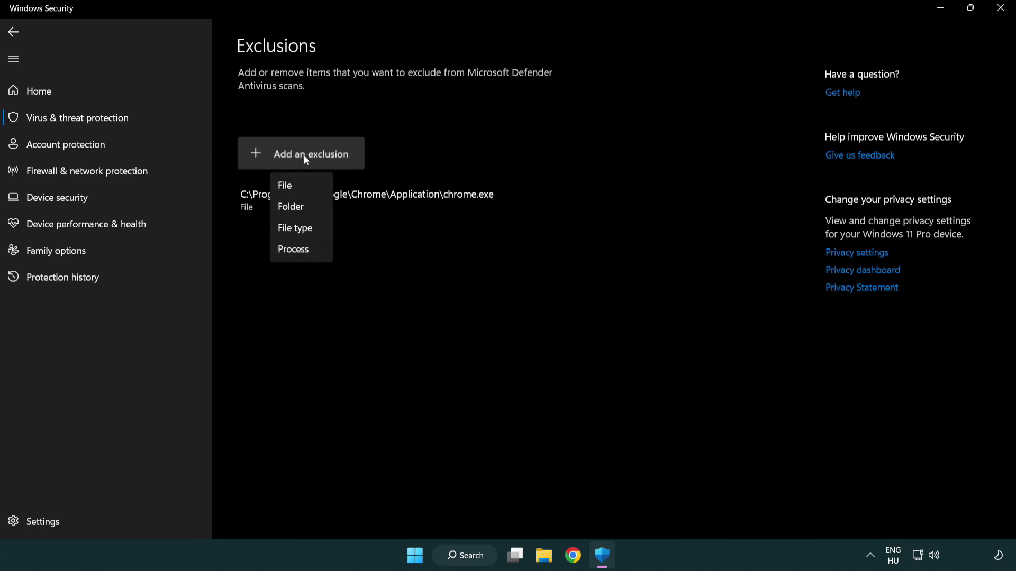
click(305, 187)
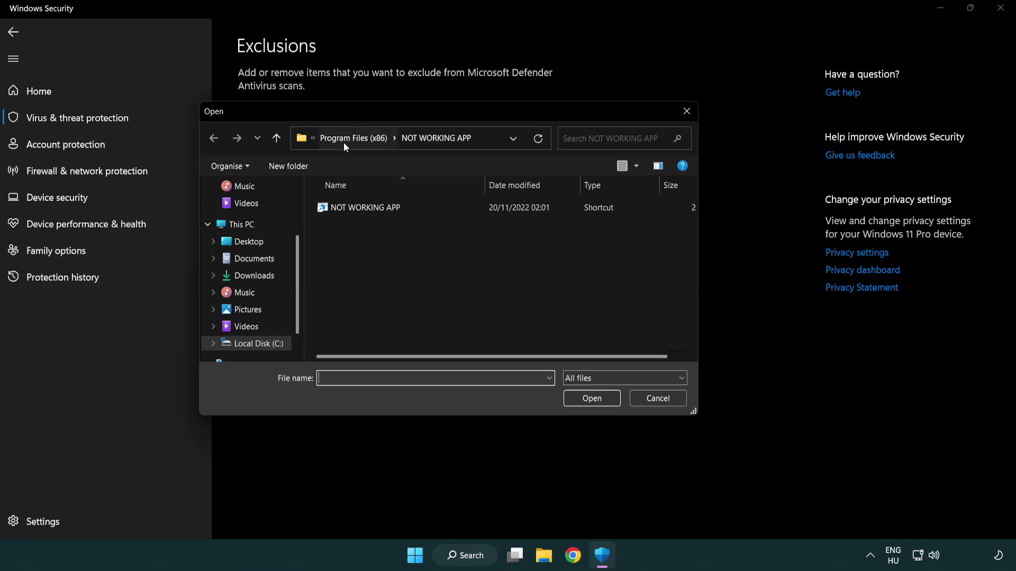
Browse from This PC into Local Disk (C:) > Program Files (x86) > NOT WORKING APP.
click(344, 142)
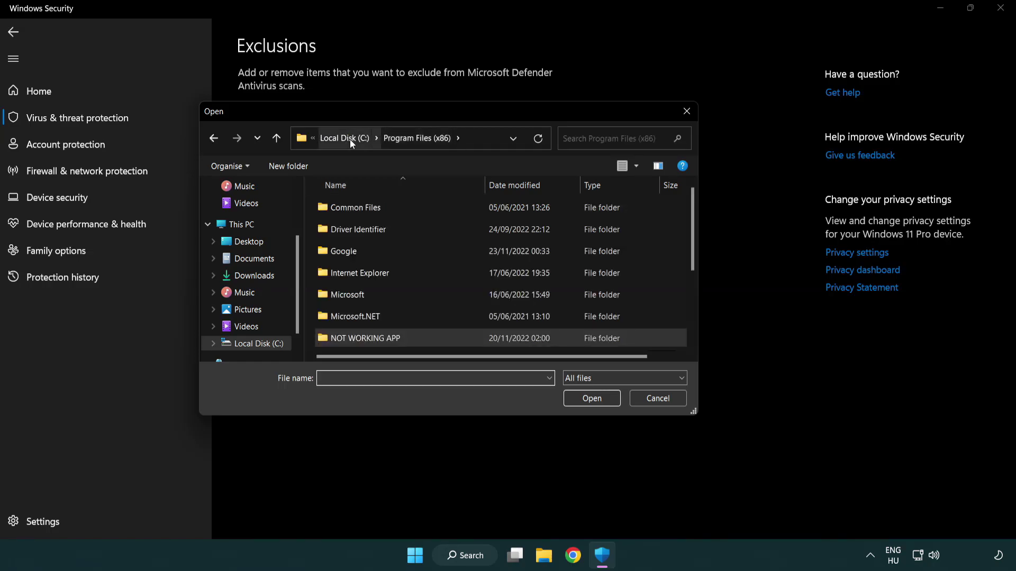
click(350, 139)
click(344, 140)
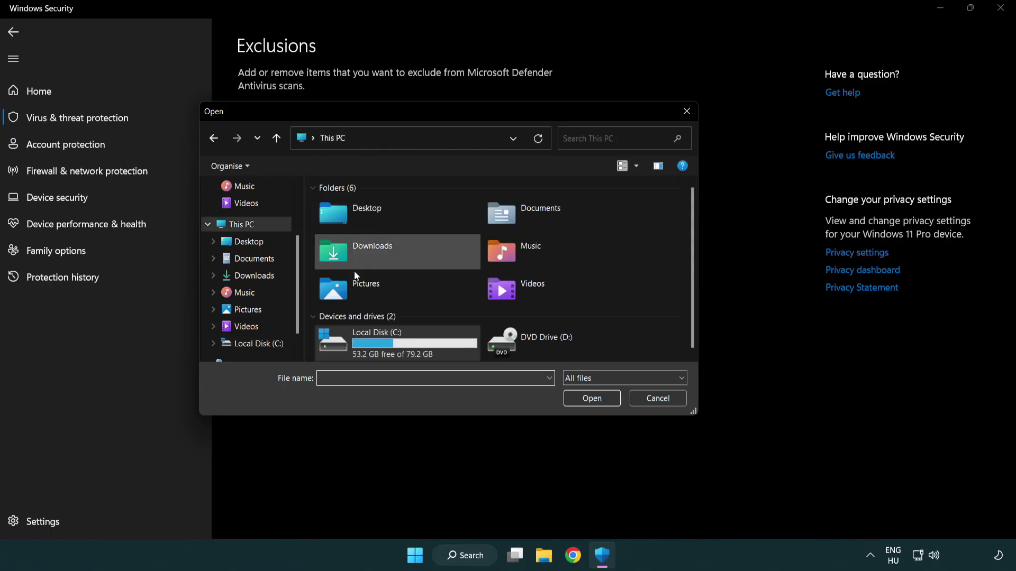
double_click(371, 351)
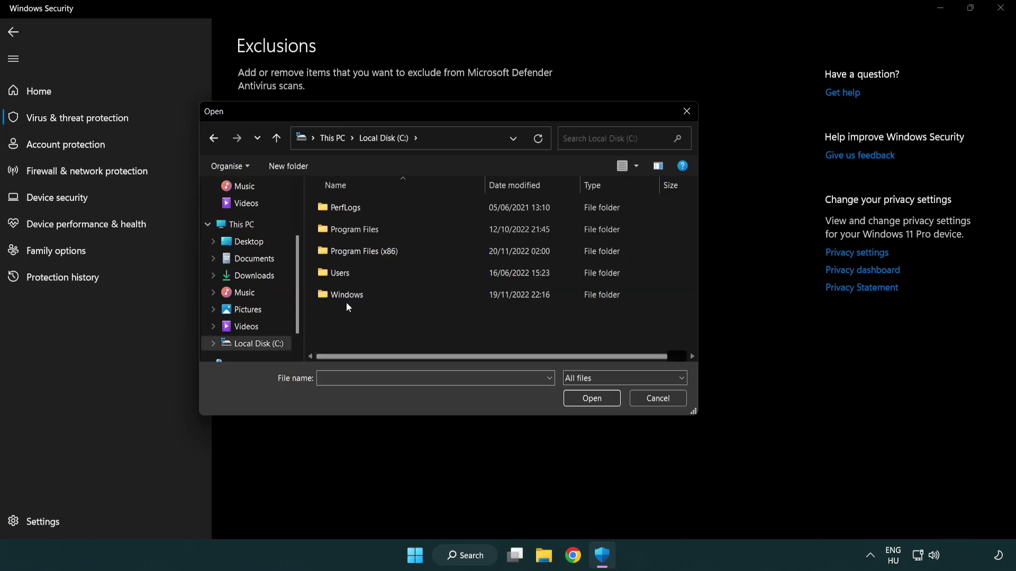
double_click(370, 251)
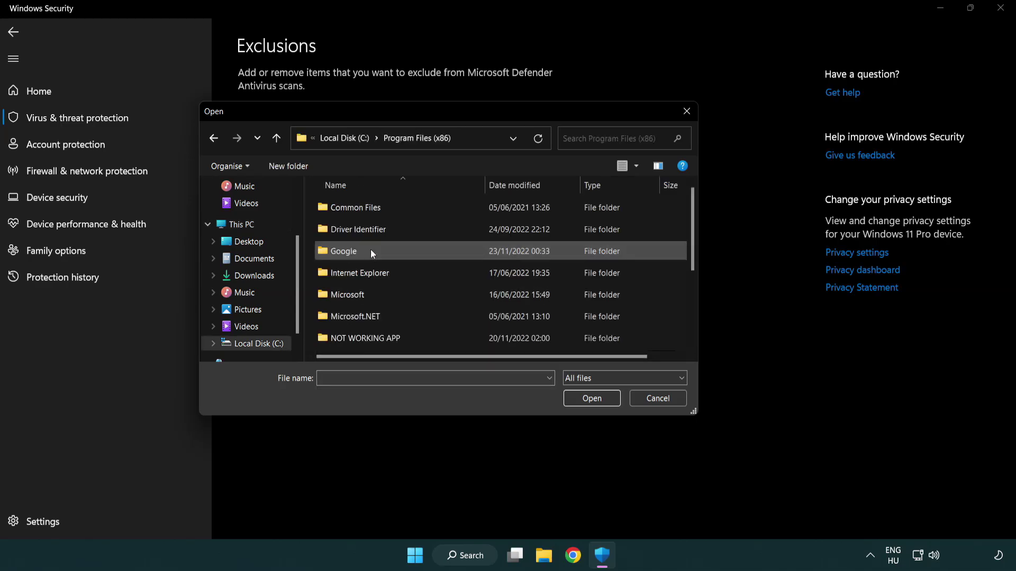
double_click(379, 340)
Select the NOT WORKING APP shortcut and confirm it as the excluded file.
click(359, 208)
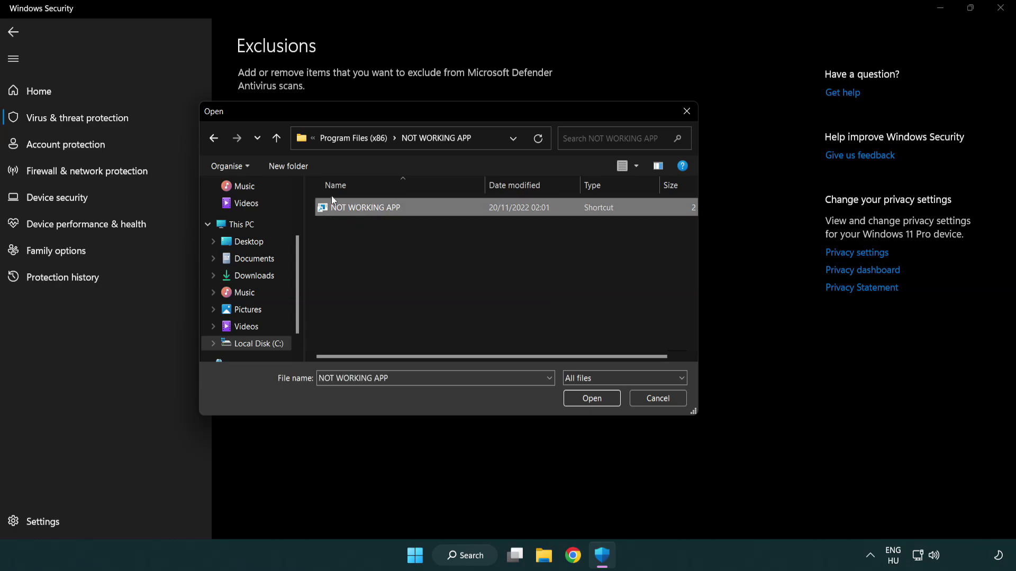
click(589, 401)
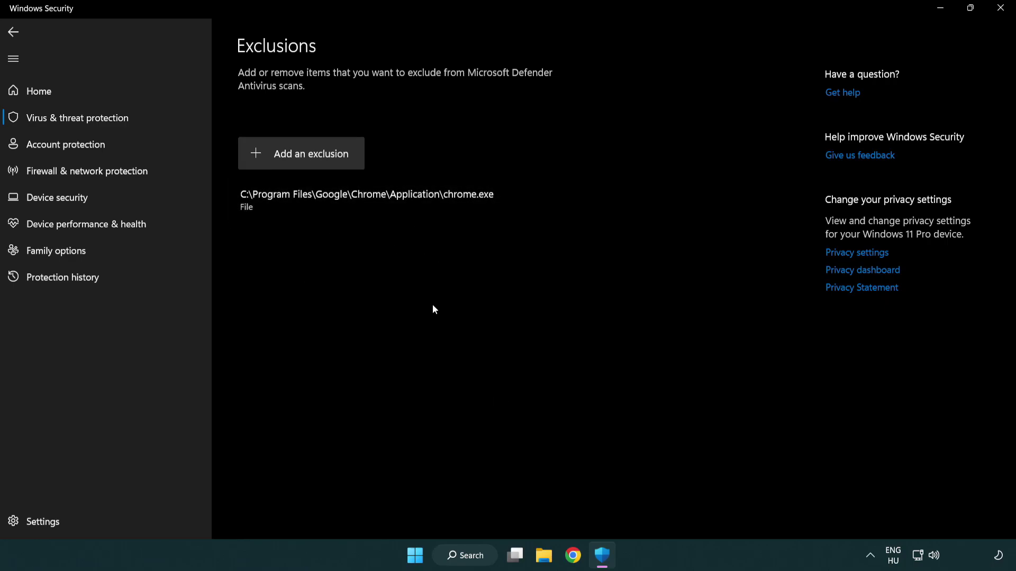
Close Windows Security and reach the Start menu power choices showing Sleep, Shut down and Restart.
click(1001, 16)
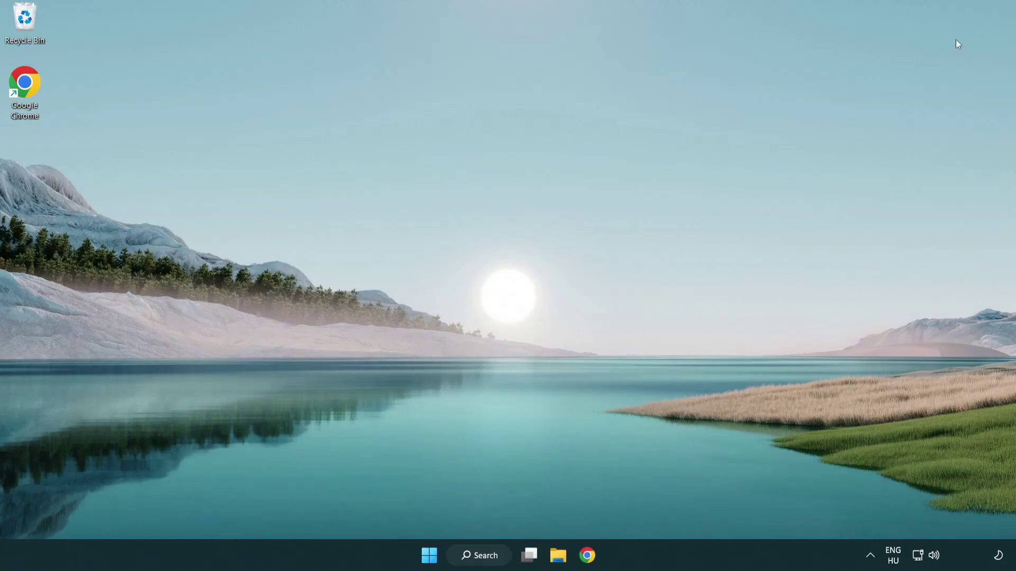
click(429, 555)
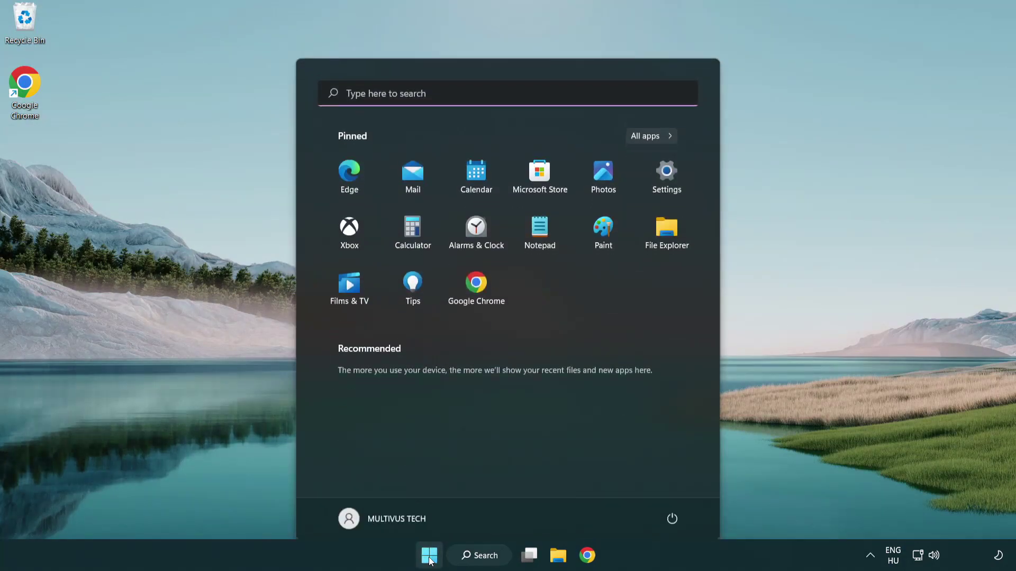
click(673, 510)
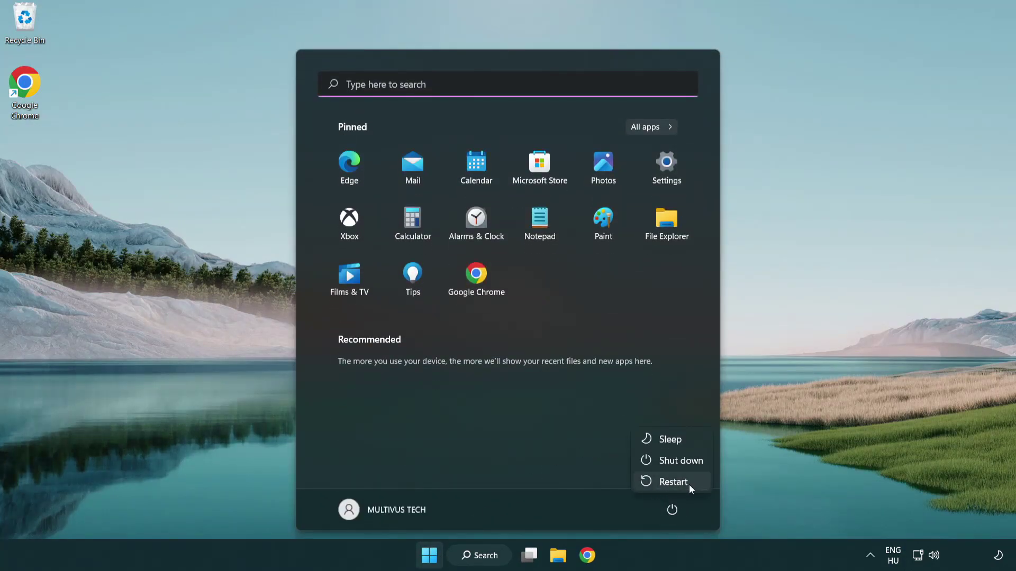